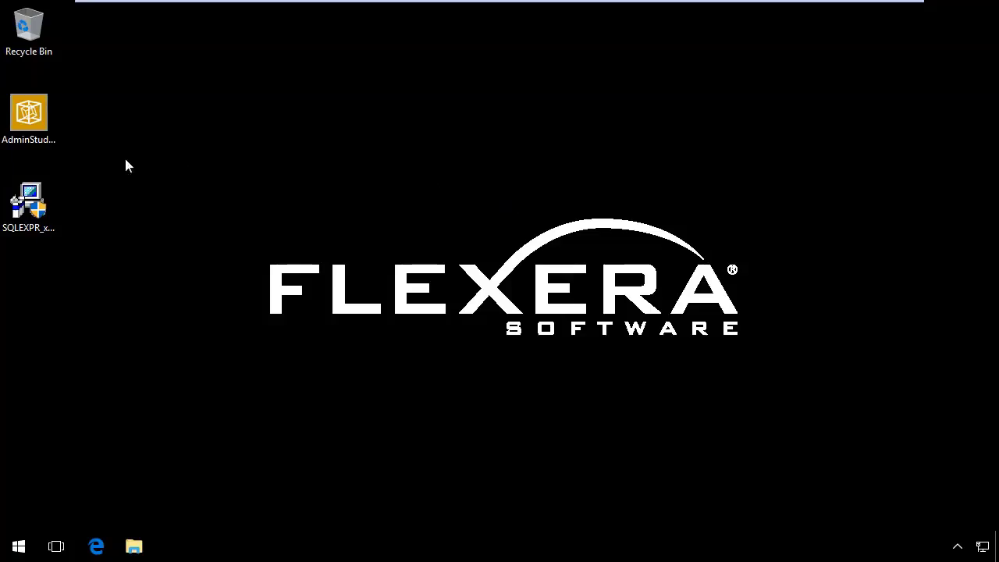
Run the SQLEXPR_x64_ENU installer with administrator permission and extract its files to the suggested SQLEXPR_x64_ENU folder on the desktop
left_click(38, 114)
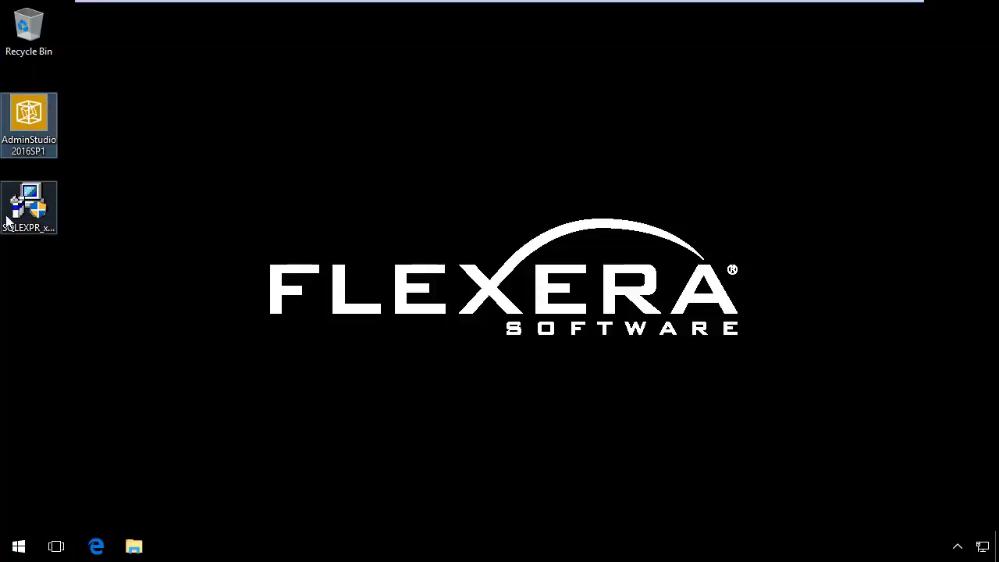
left_click(29, 203)
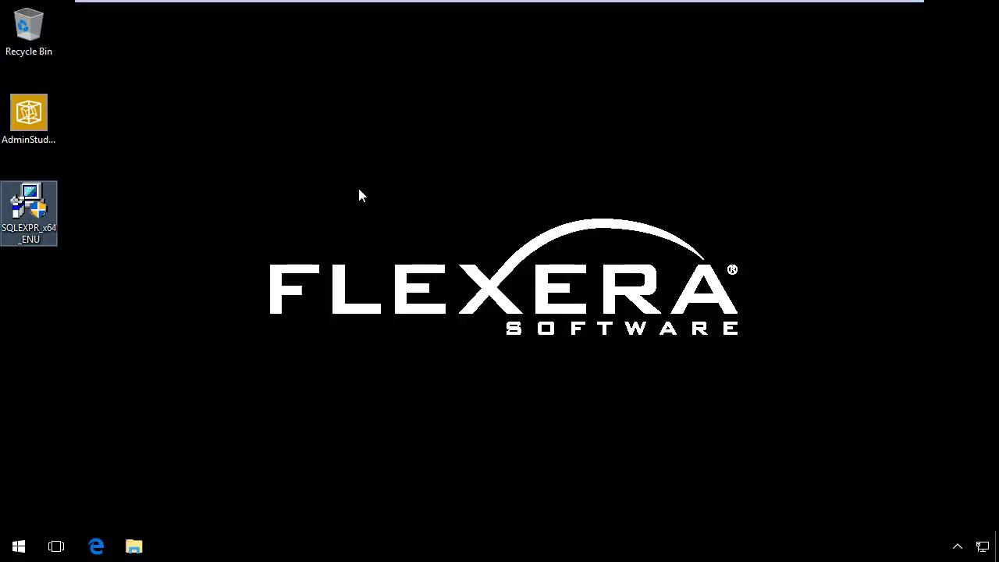
double_click(29, 205)
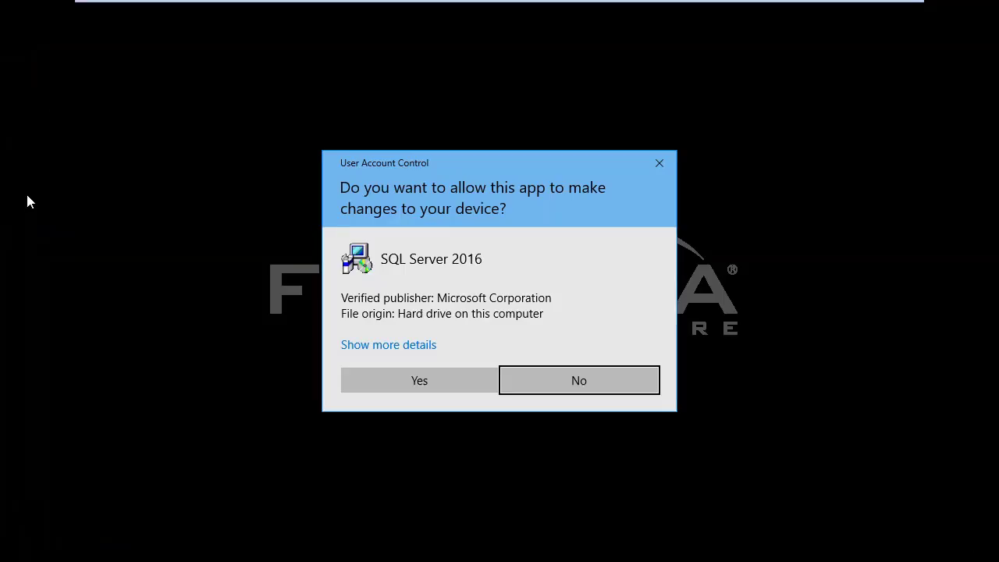
left_click(436, 383)
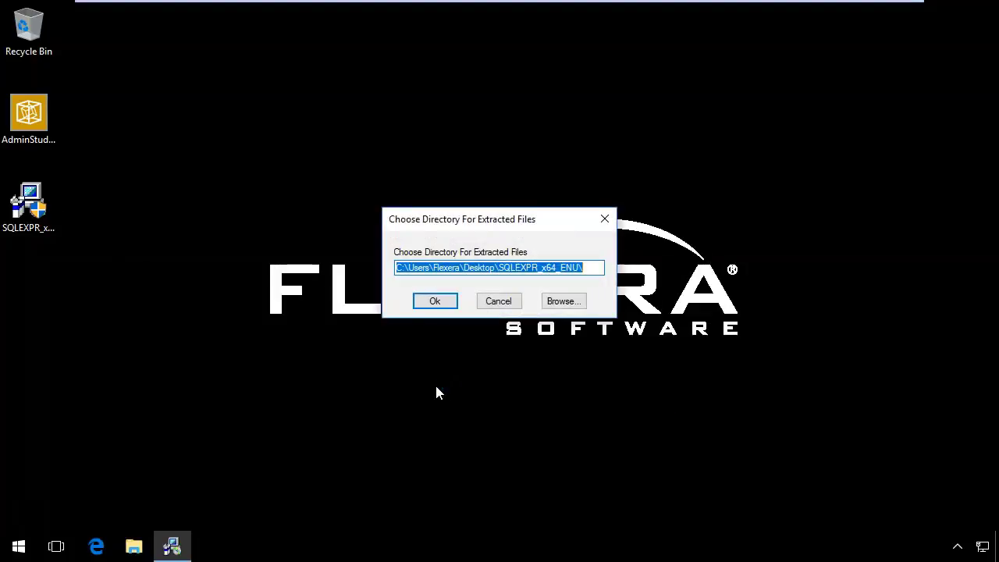
left_click(438, 306)
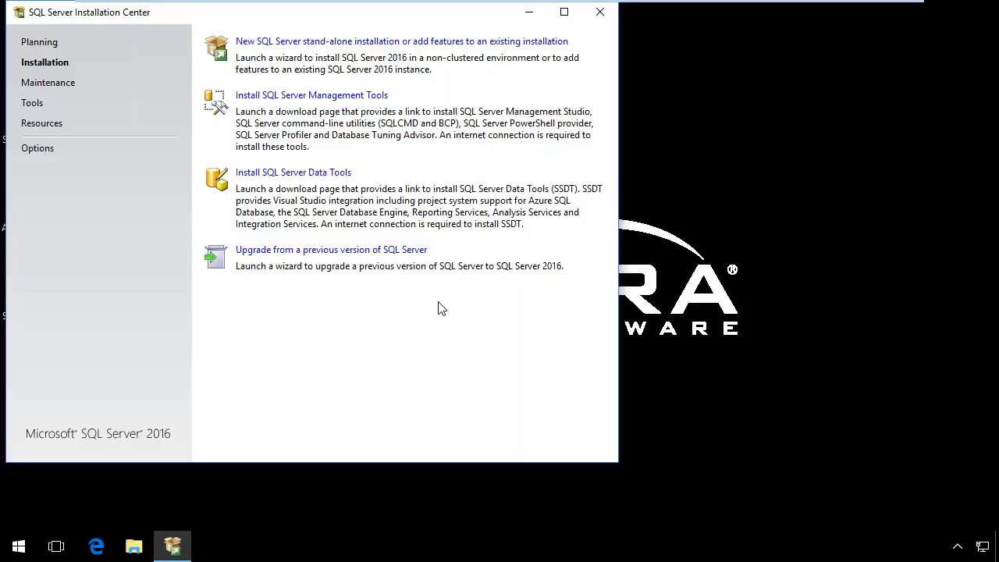
Start a new SQL Server stand-alone installation and accept the license terms
left_click(398, 44)
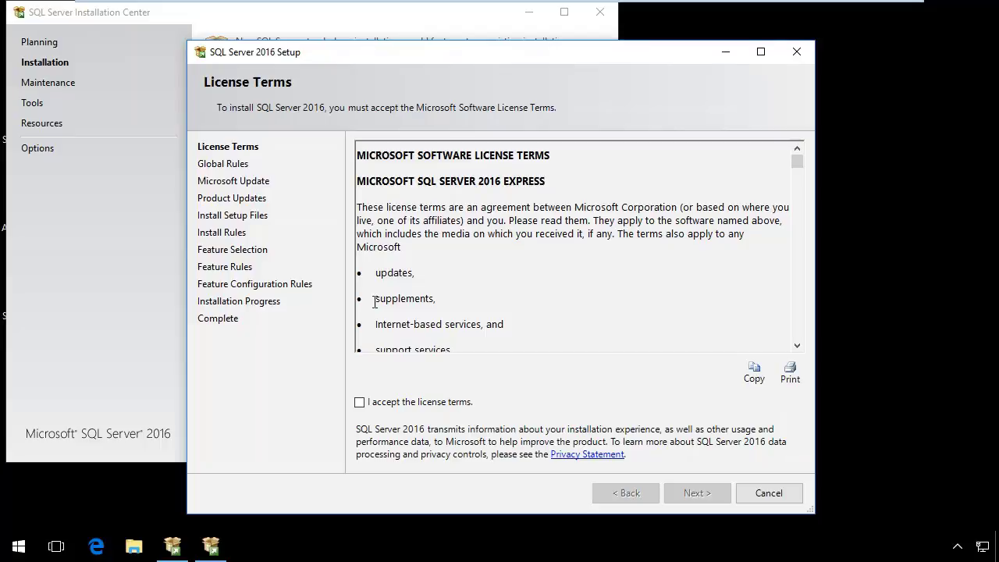
left_click(360, 404)
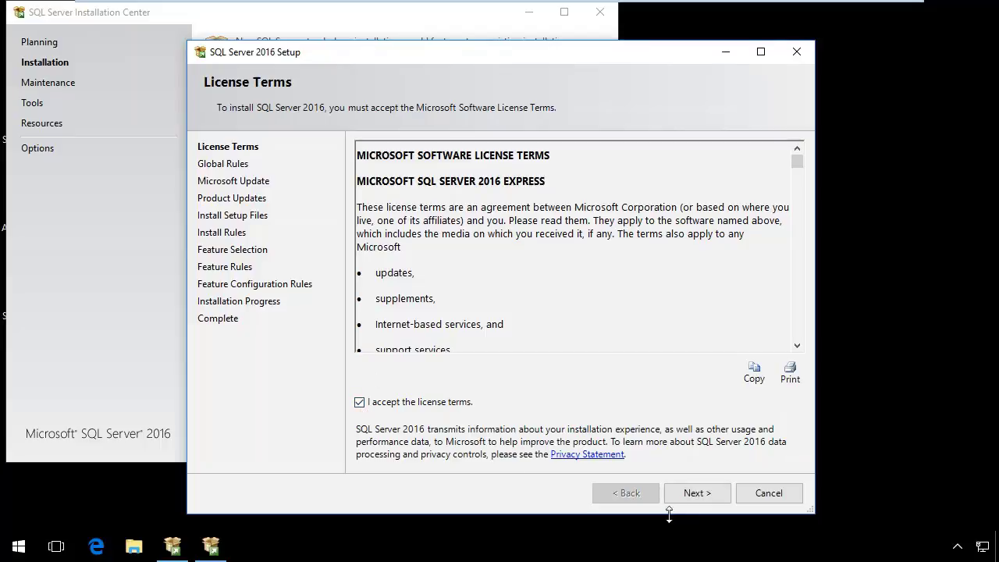
left_click(687, 495)
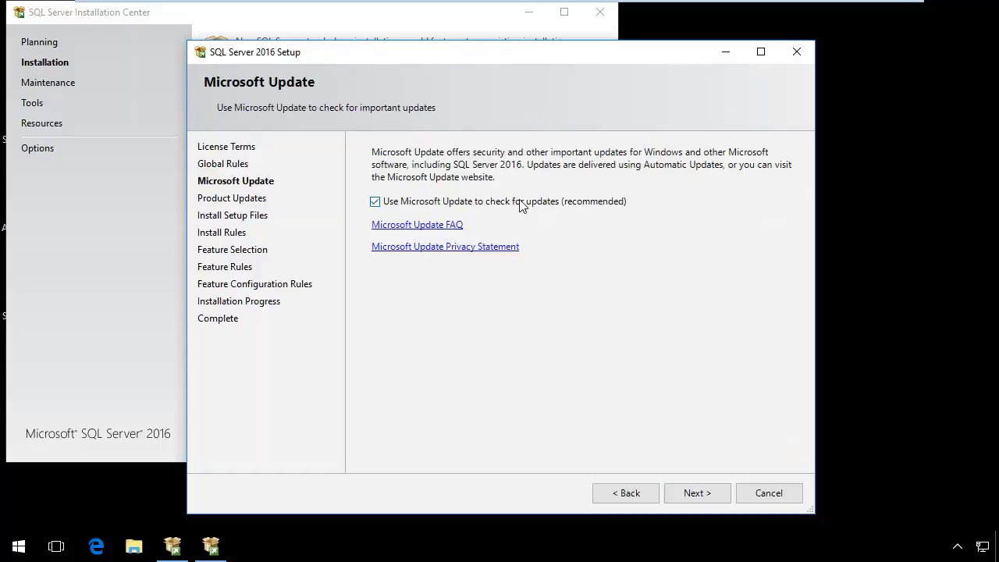
Continue setup with Microsoft Update checking enabled, and read the Windows Firewall result in the install rules
left_click(706, 497)
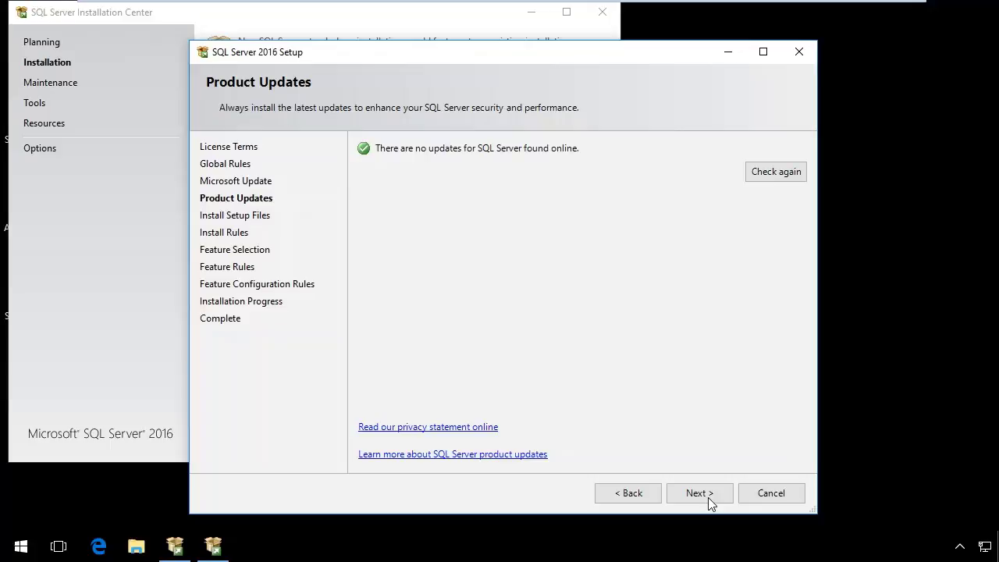
left_click(710, 500)
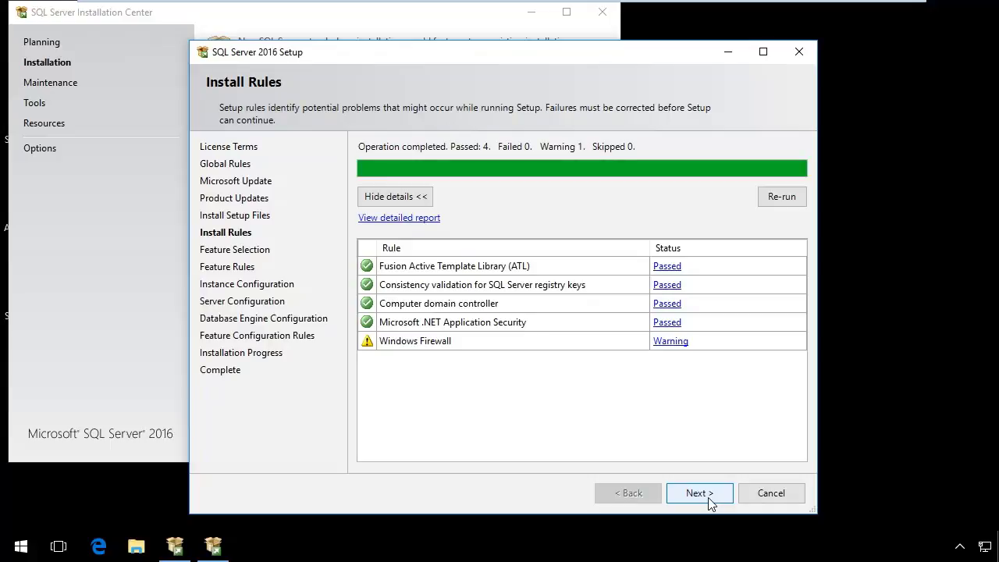
left_click(671, 342)
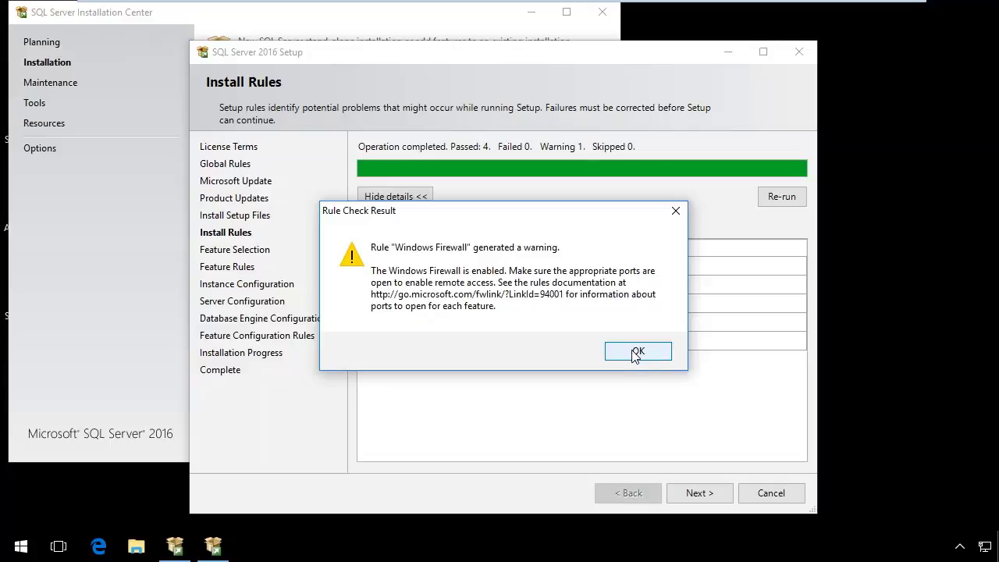
left_click(636, 353)
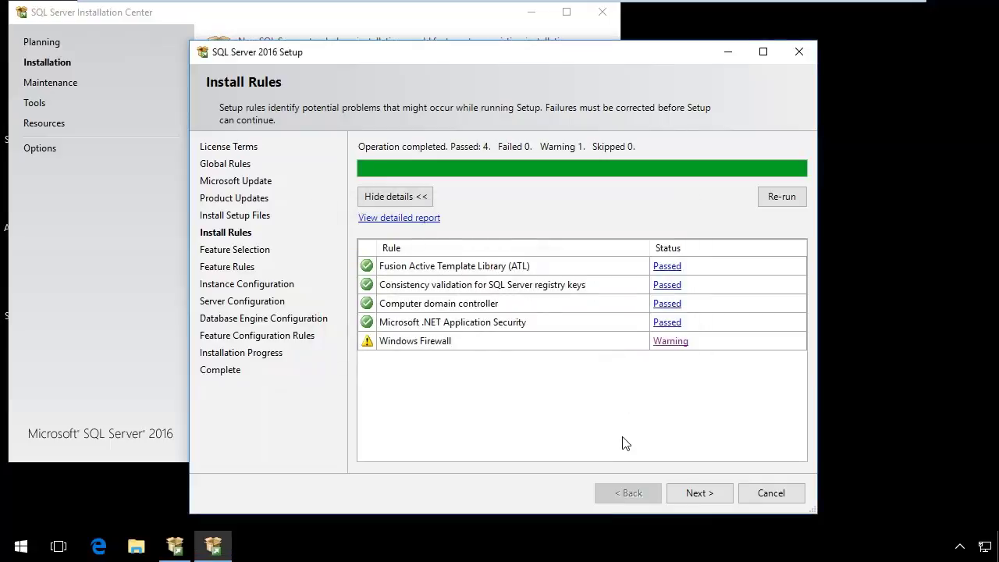
Proceed past the install rules, keeping the default features and directories and the named instance SQLExpress
left_click(703, 491)
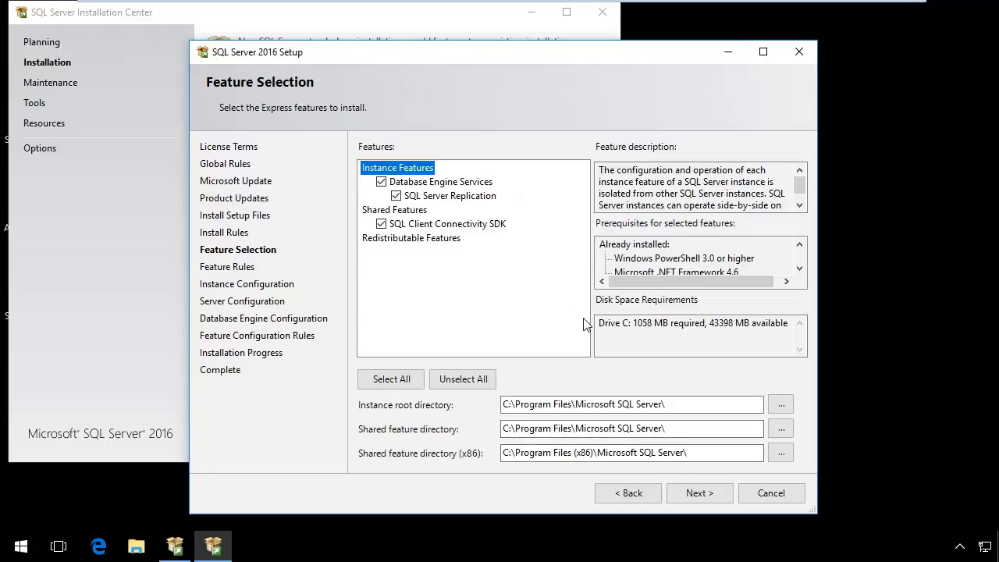
left_click(700, 493)
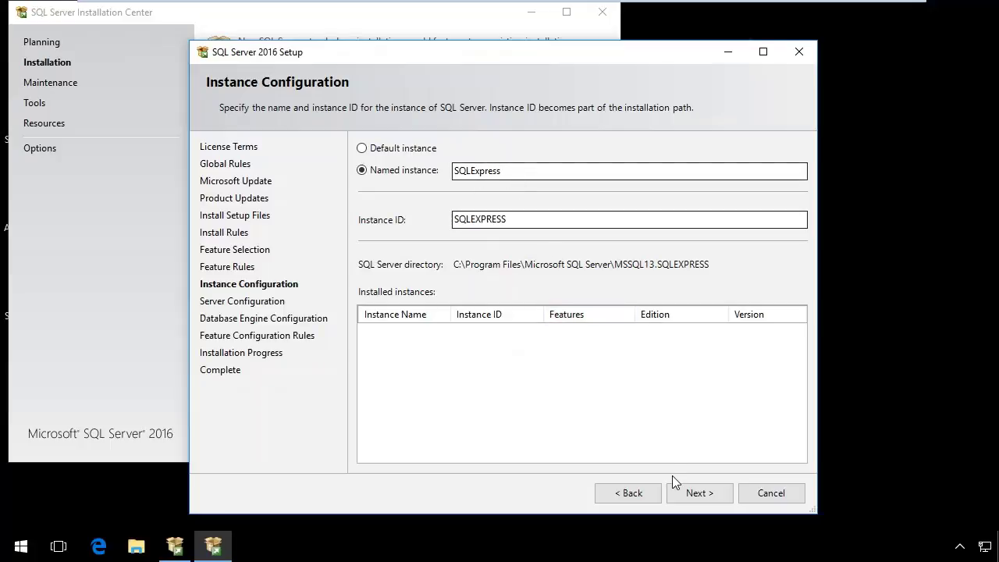
left_click(705, 493)
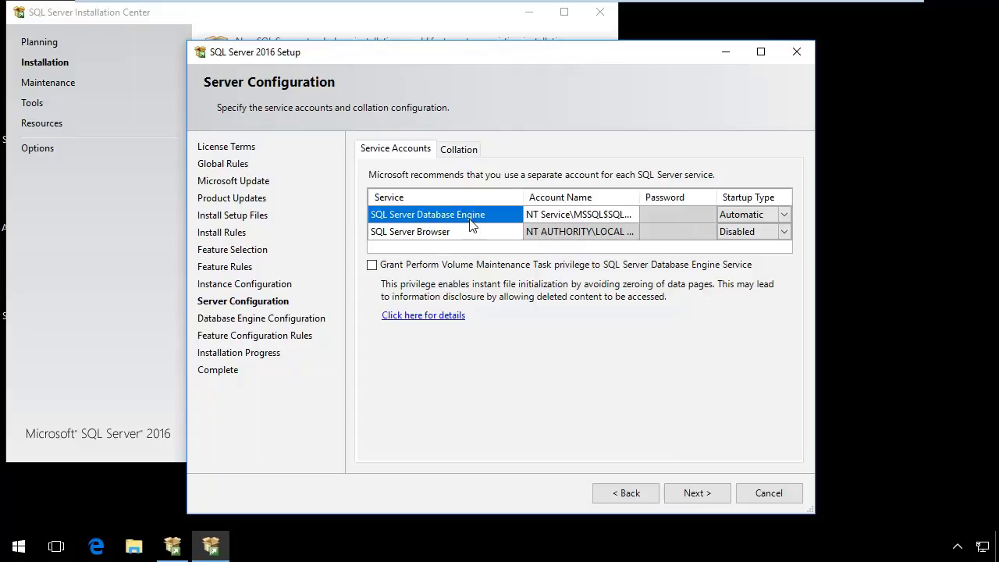
Set the SQL Server Browser startup type to Automatic and keep the Database Engine collation SQL_Latin1_General_CP1_CI_AS
left_click(786, 234)
left_click(751, 249)
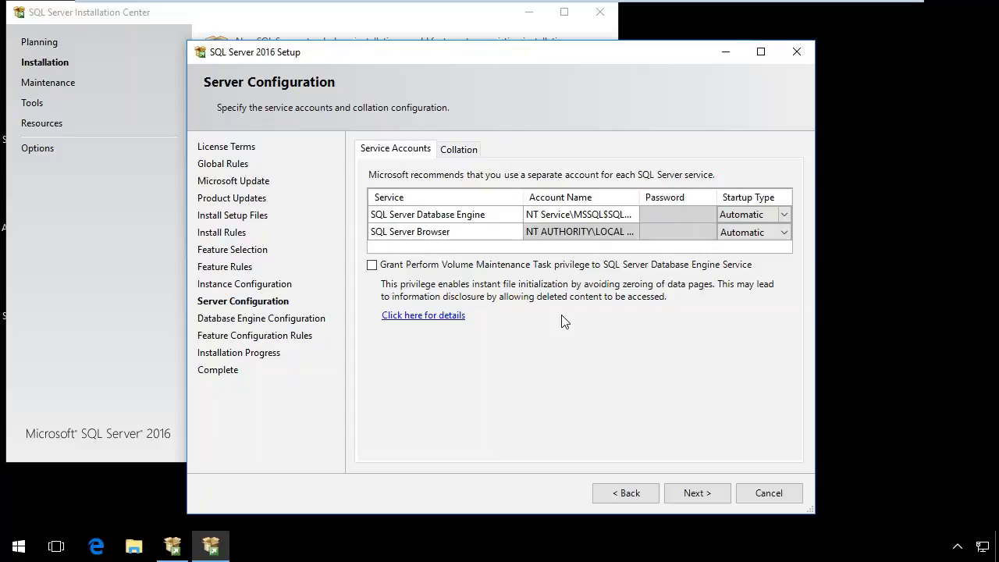
left_click(460, 153)
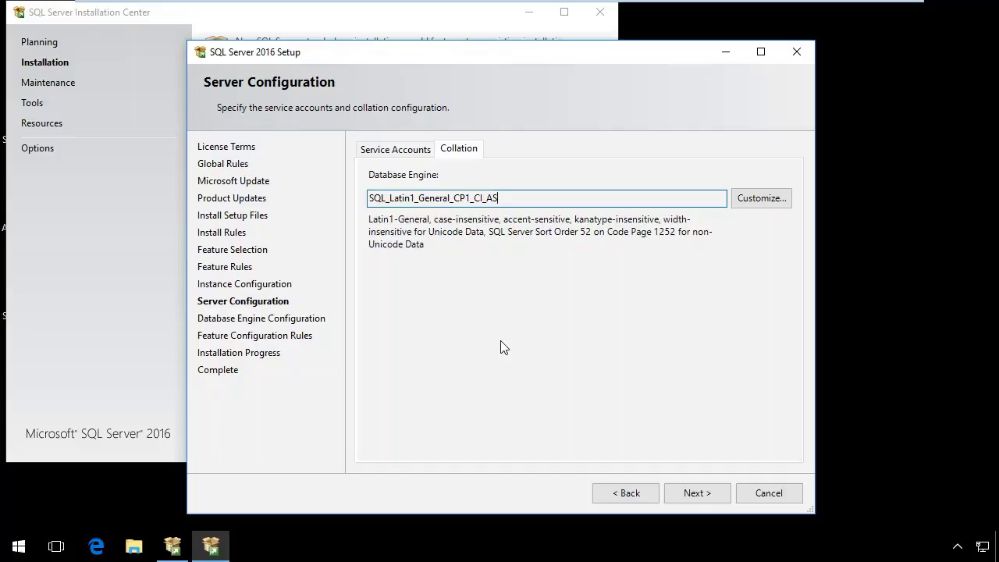
left_click(698, 493)
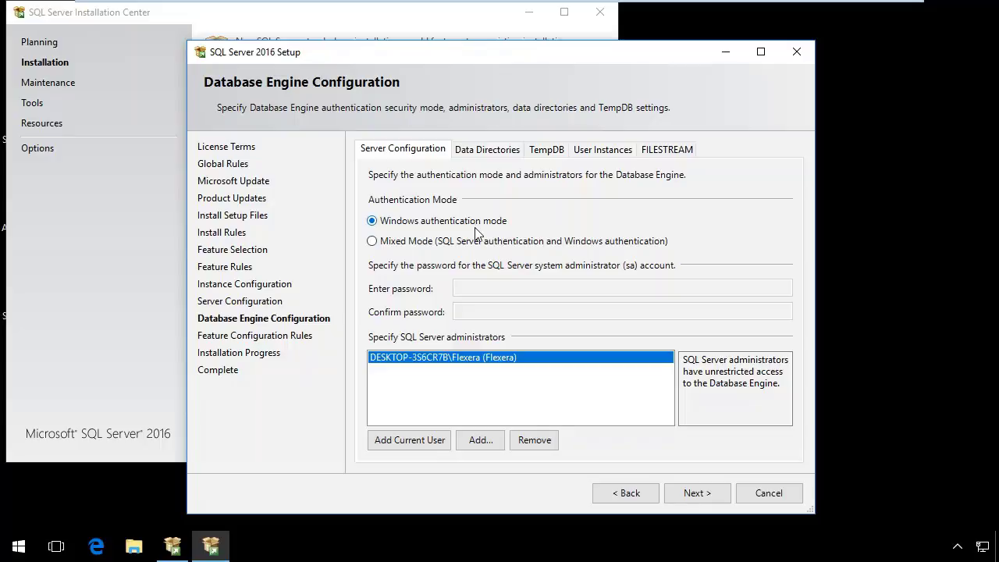
Review the data directories, TempDB, user instances and FILESTREAM settings, then install with the default Windows authentication mode
left_click(493, 154)
left_click(549, 153)
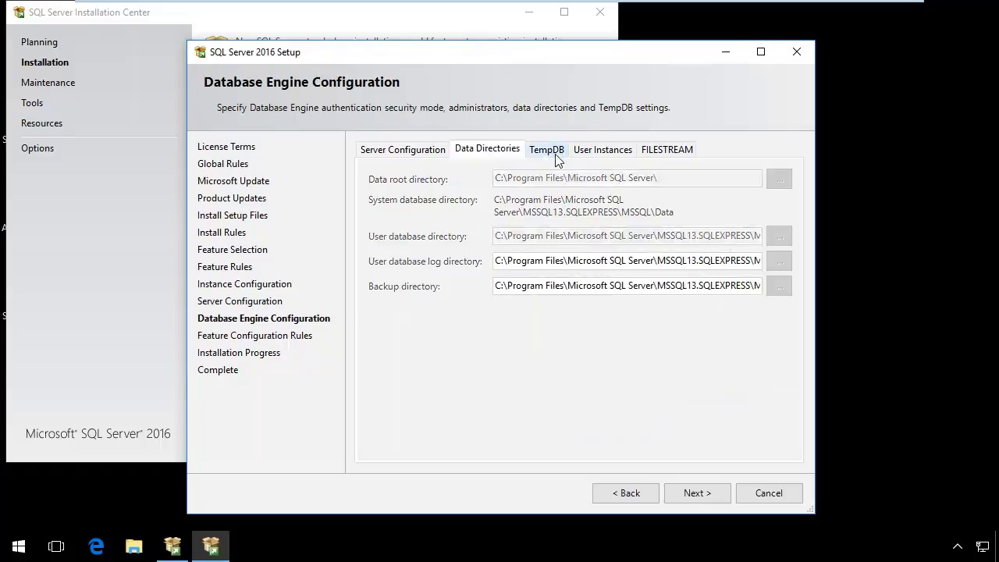
left_click(608, 150)
left_click(660, 152)
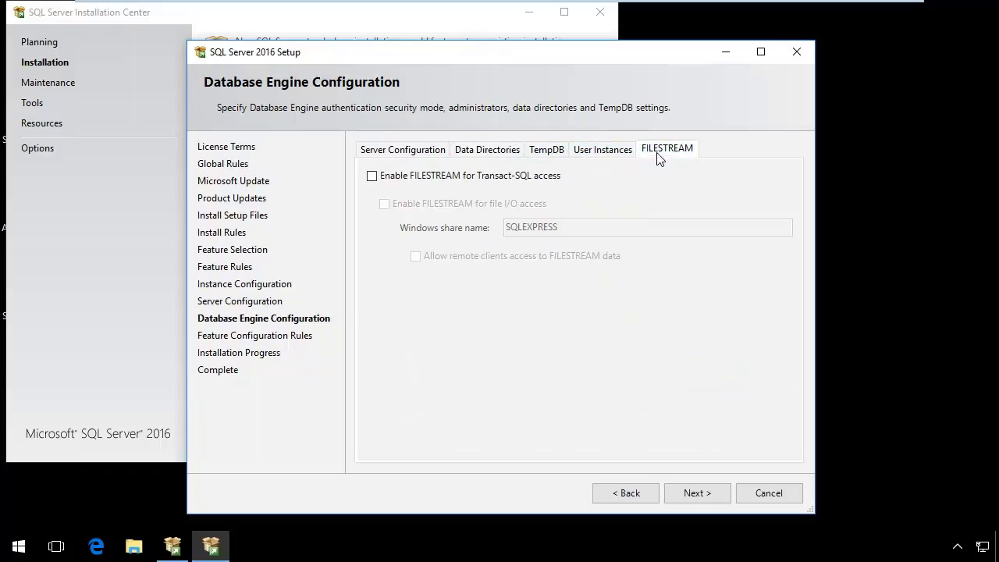
left_click(384, 151)
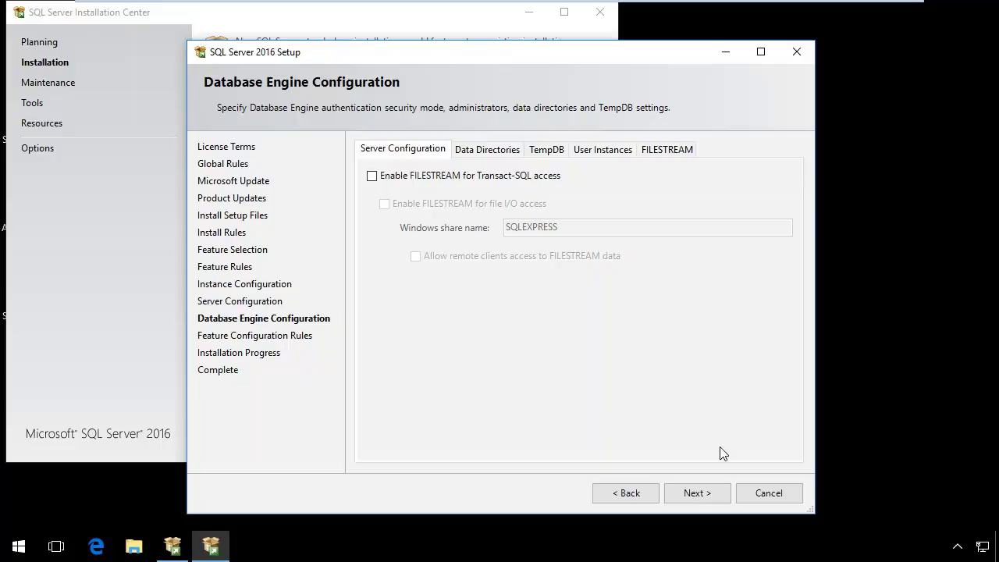
left_click(697, 493)
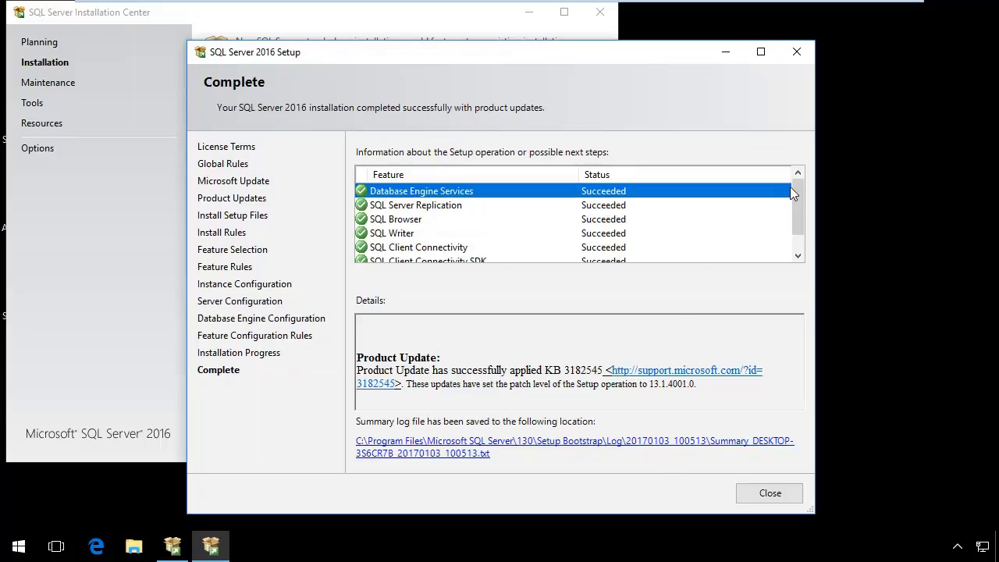
Check the status of all installed features, then close the setup wizard and the SQL Server Installation Center
left_click_drag(797, 199, 798, 224)
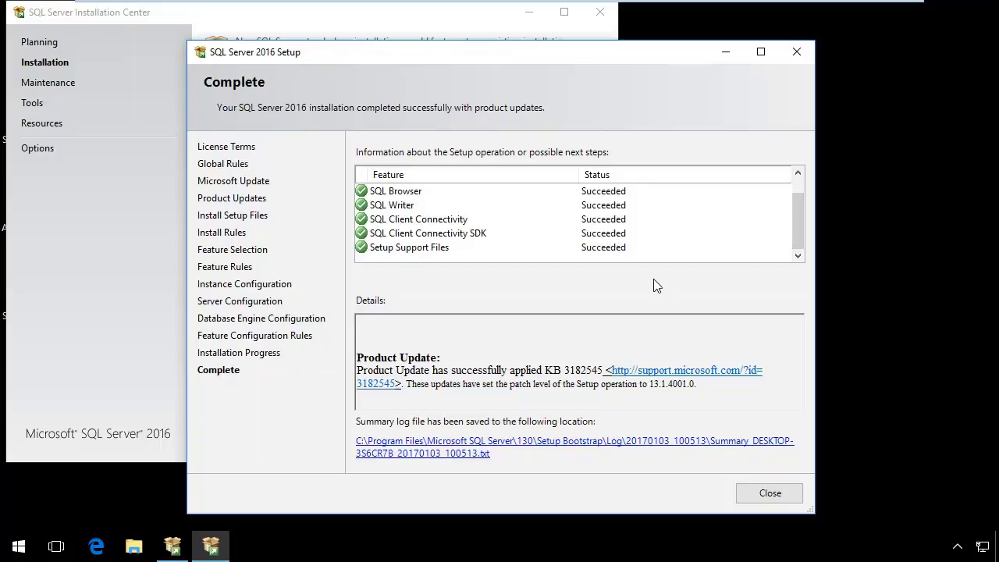
left_click(765, 501)
left_click(600, 12)
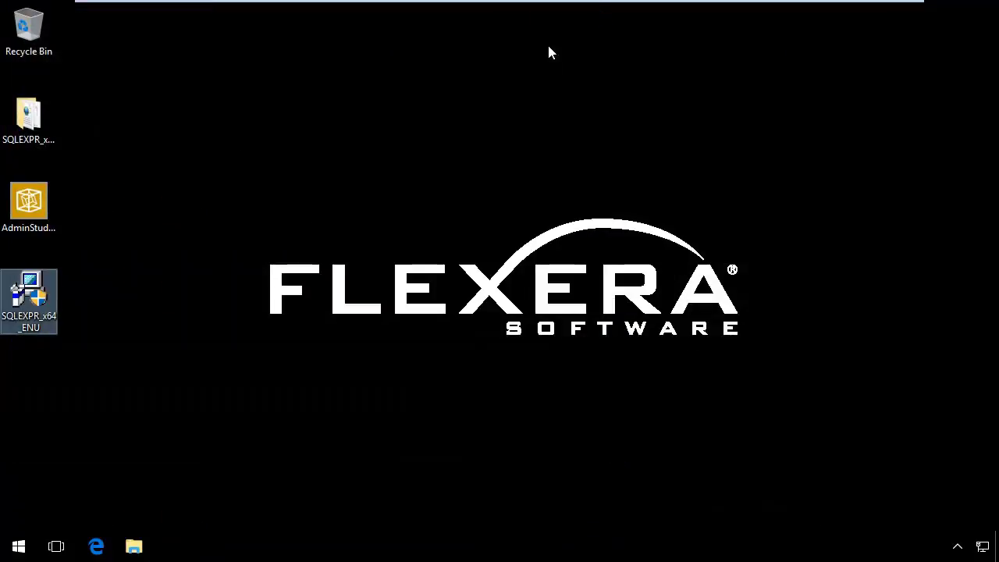
Launch the AdminStudio 2016SP1 installer from the desktop and accept its license agreement
left_click(38, 205)
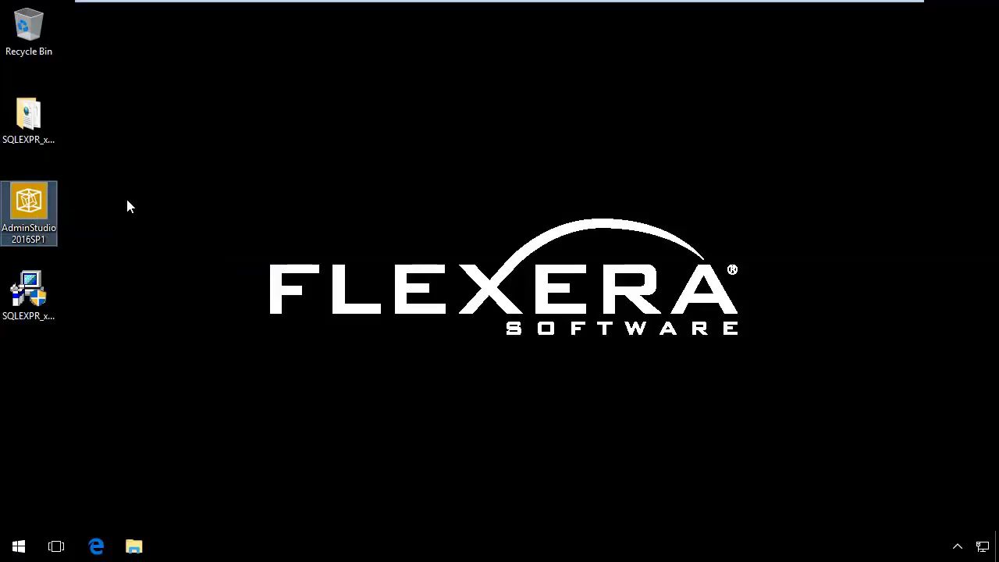
double_click(28, 205)
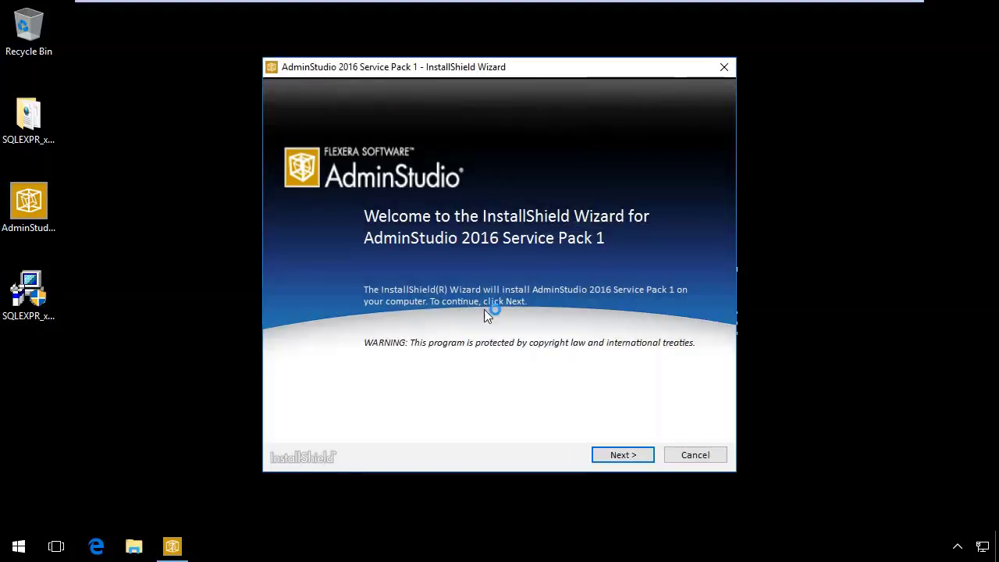
left_click(624, 456)
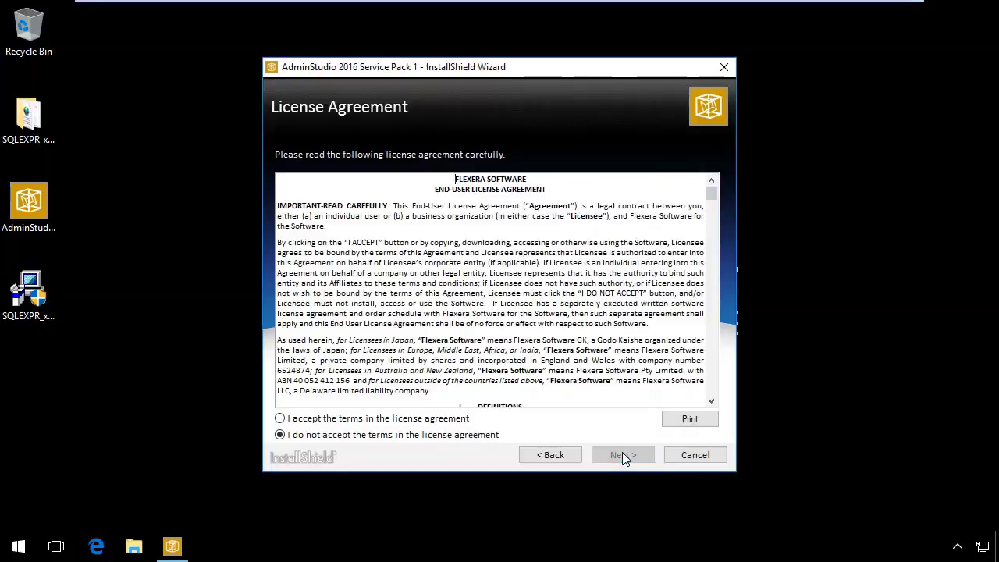
left_click(459, 420)
left_click(631, 459)
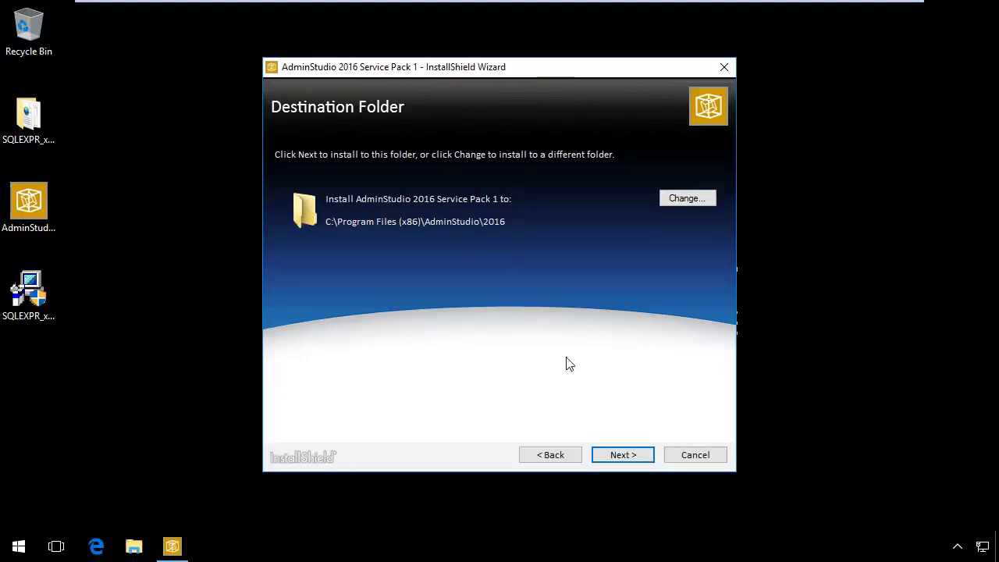
Install AdminStudio with the default destination and shared folders and the Typical setup type, allow the changes, and exit the wizard
left_click(626, 457)
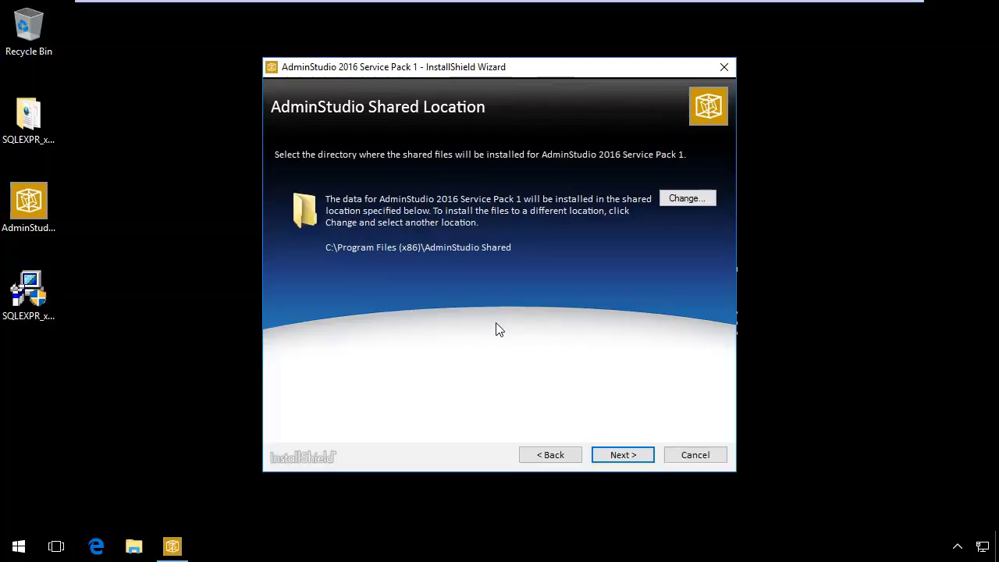
left_click(623, 456)
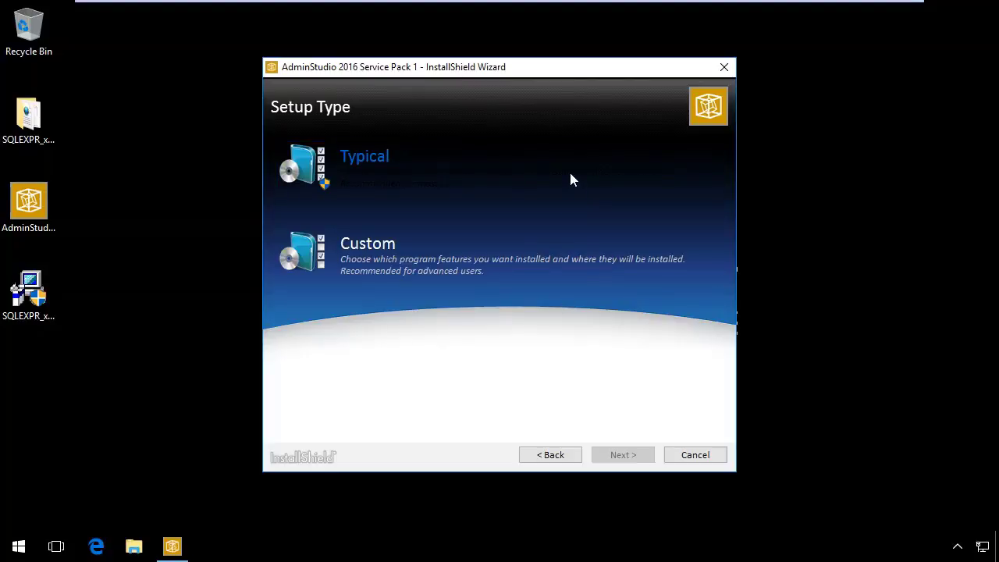
left_click(571, 181)
left_click(353, 168)
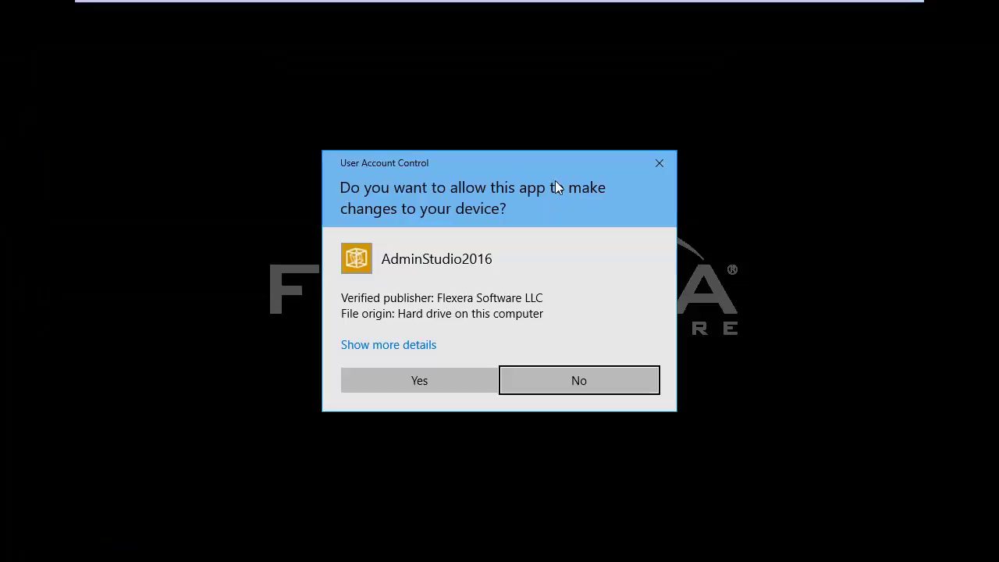
left_click(434, 378)
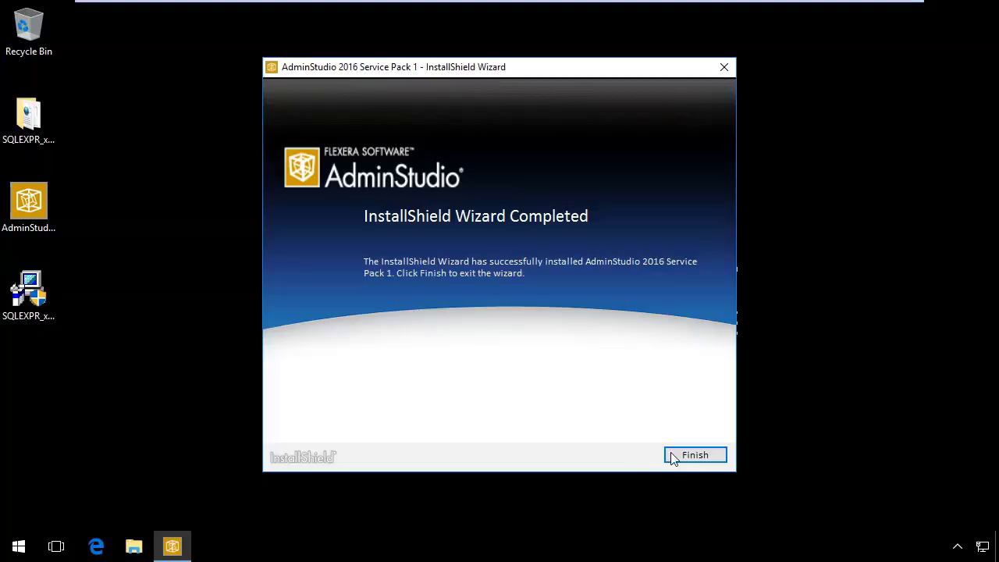
left_click(698, 459)
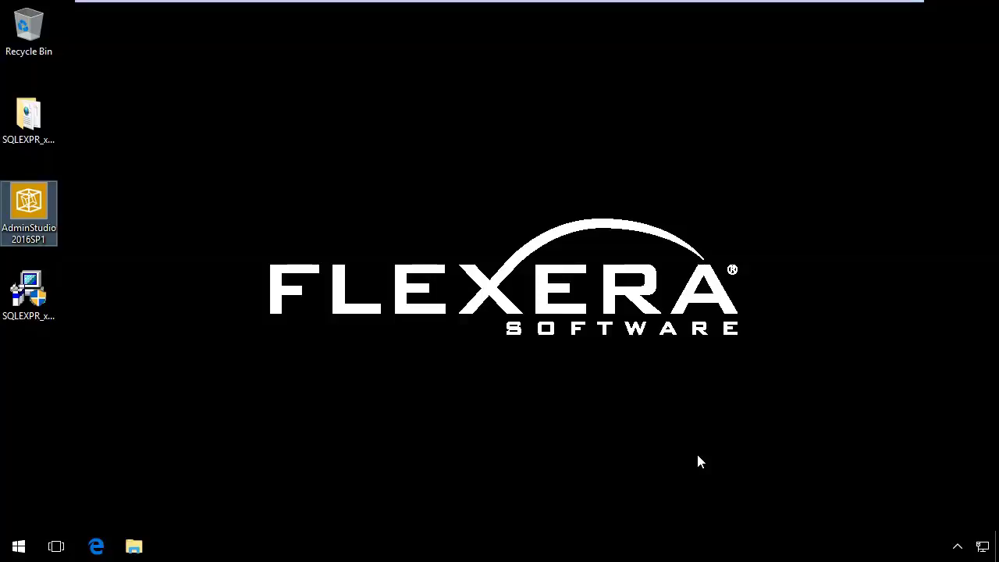
Launch AdminStudio 2016 from the installed AdminStudio programs and allow it to make changes to the device
left_click(18, 546)
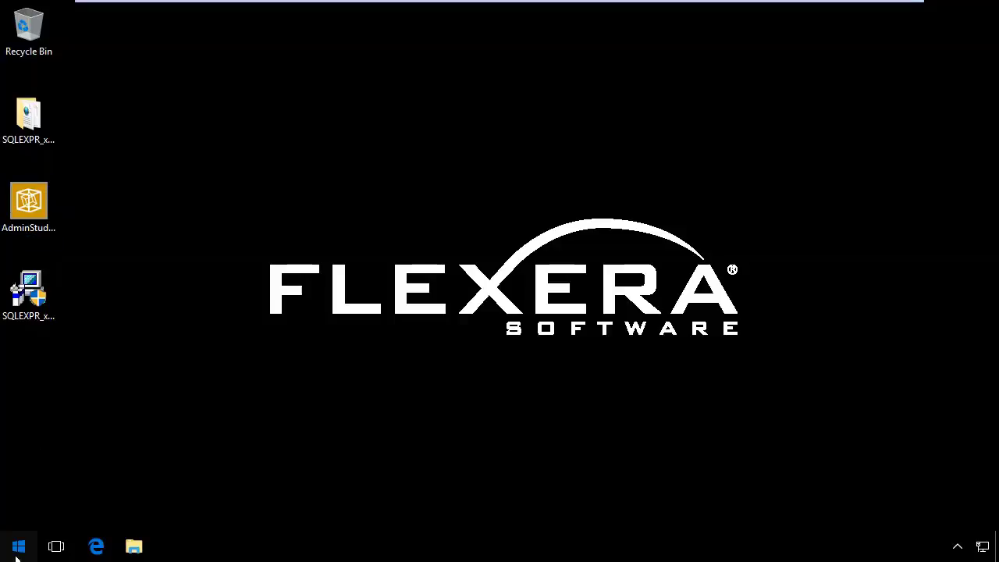
scroll(175, 419, "down", 1)
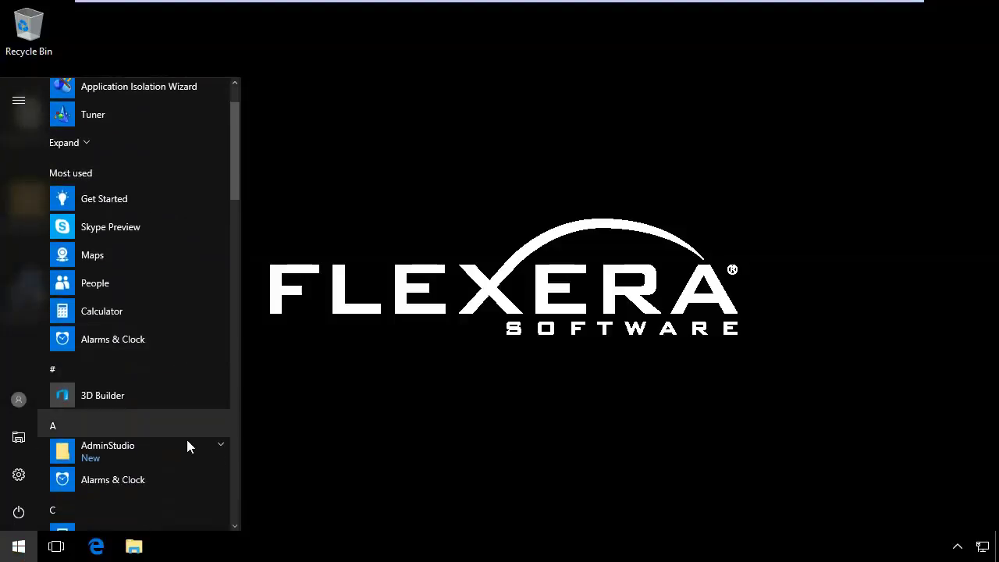
left_click(218, 446)
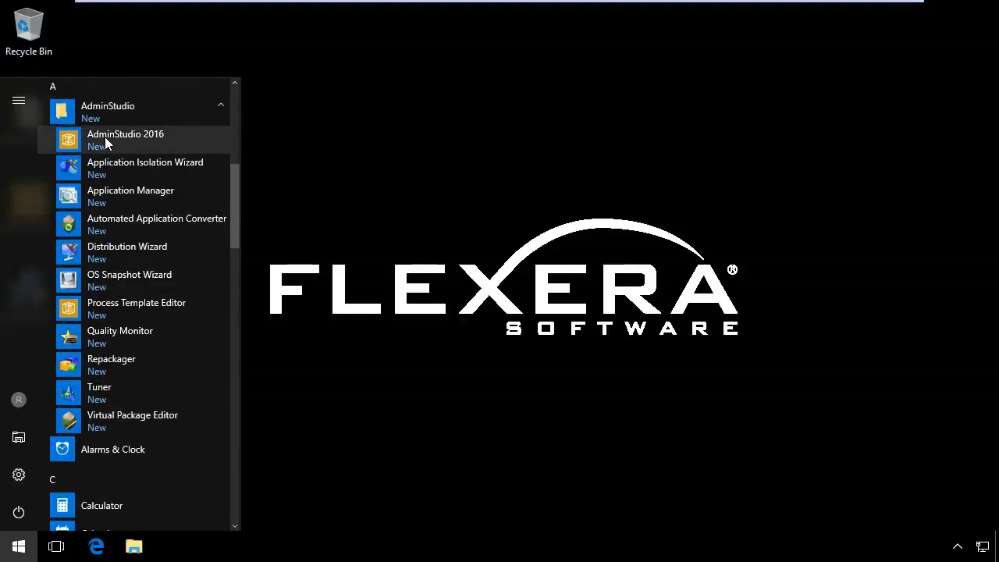
left_click(190, 136)
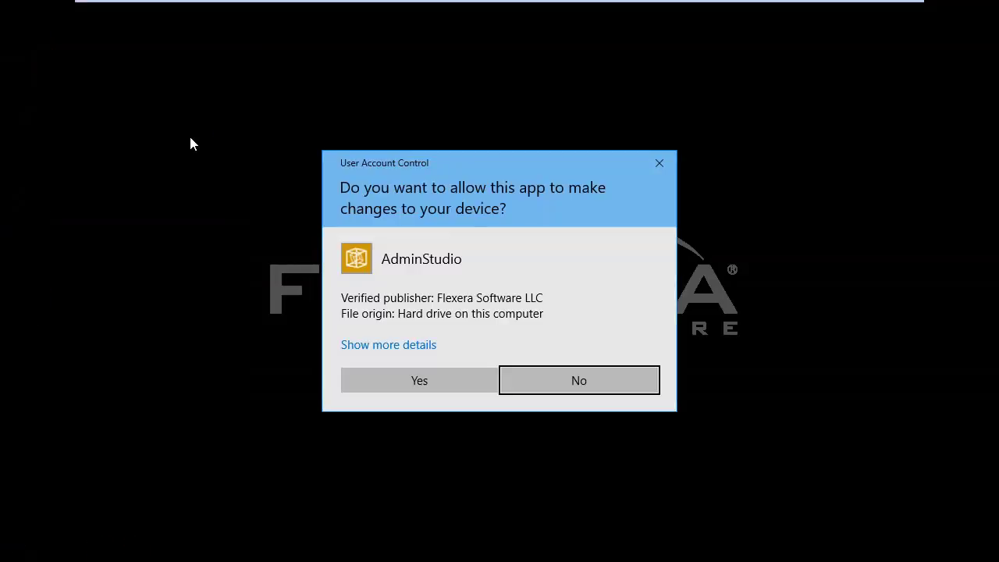
left_click(428, 380)
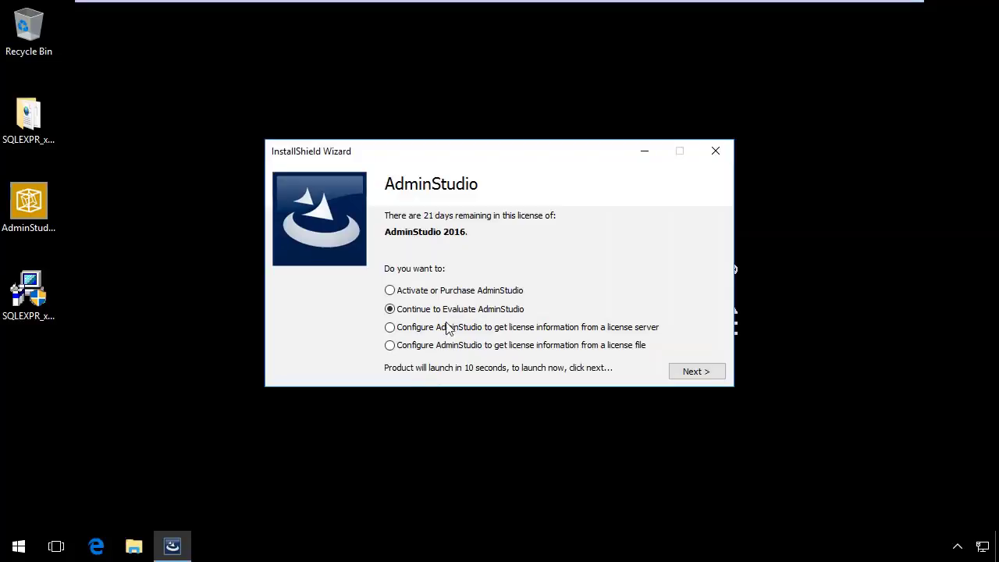
Continue to evaluate AdminStudio and agree to participate anonymously in the Customer Experience Improvement Program
left_click(481, 294)
left_click(483, 312)
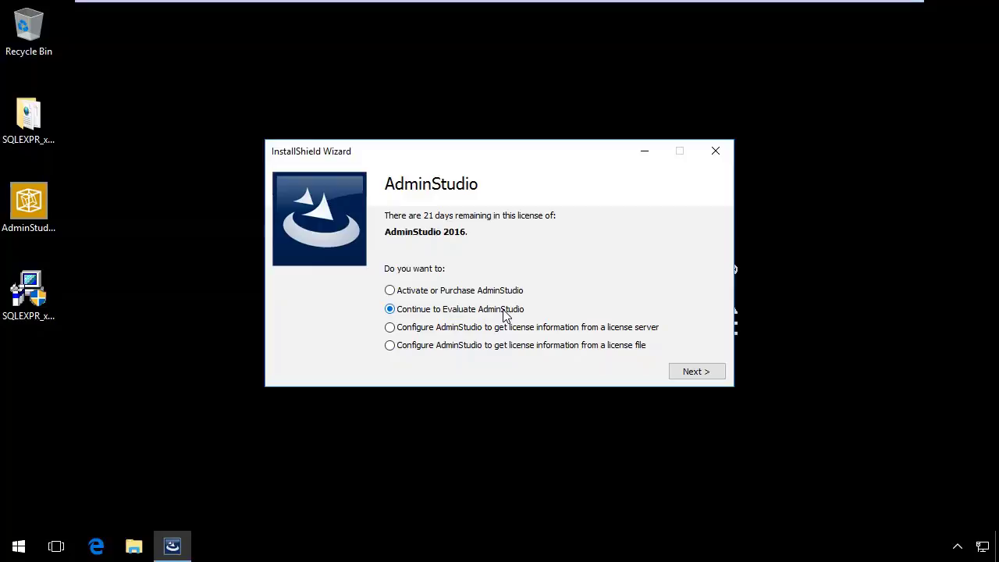
left_click(414, 293)
left_click(449, 311)
left_click(709, 374)
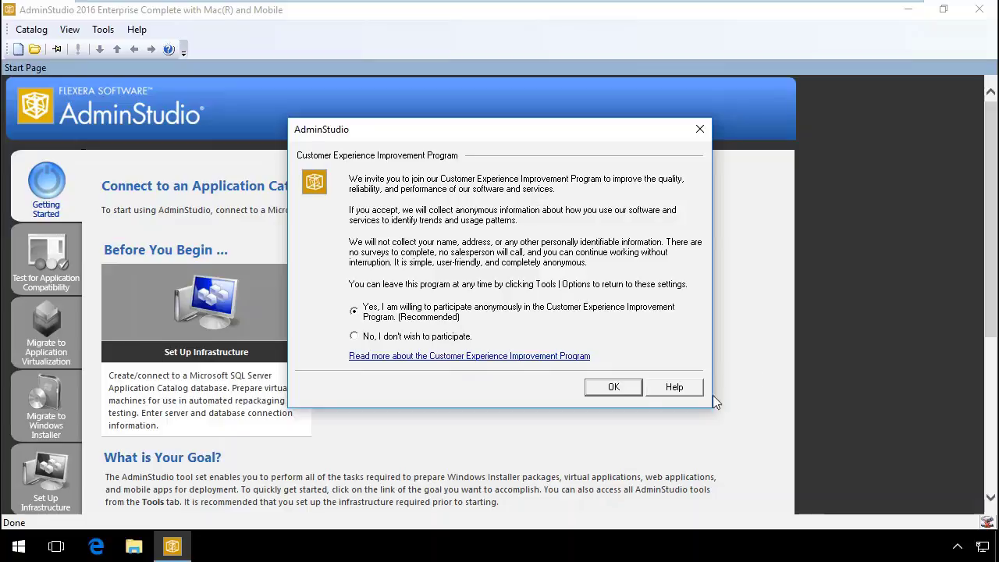
left_click(616, 388)
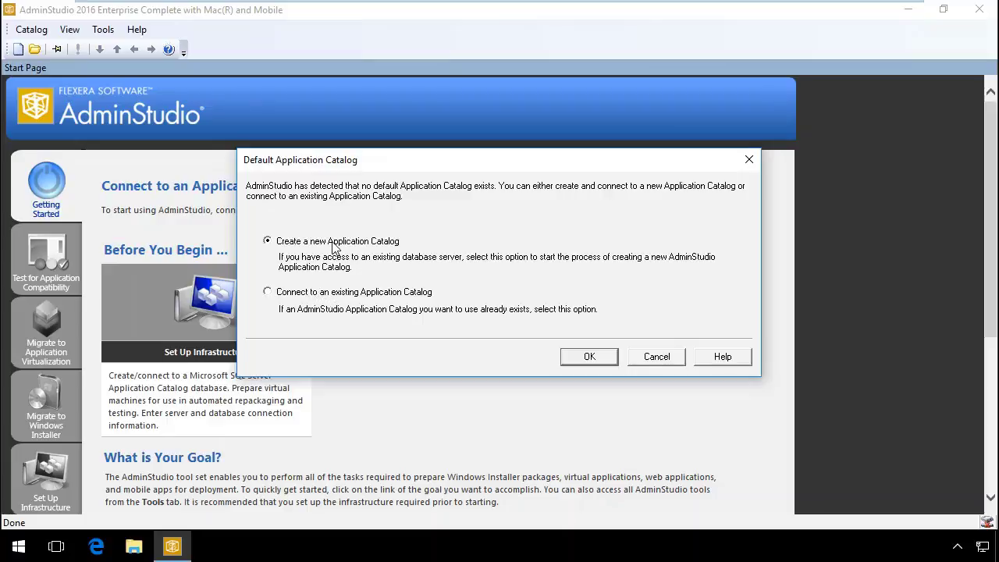
Start creating a new Application Catalog and choose DESKTOP-3S6CR7B\SQLEXPRESS as its database server
left_click(590, 357)
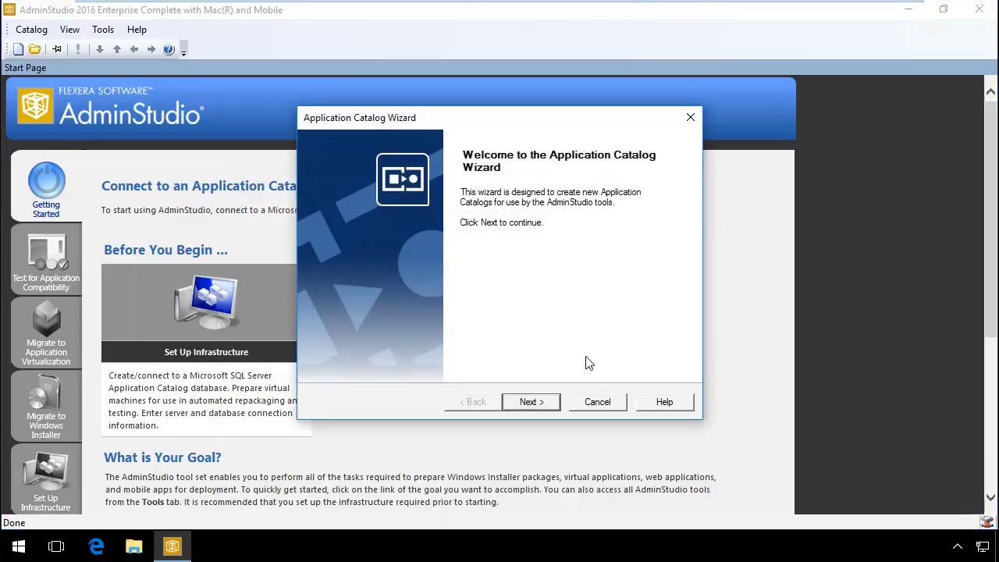
left_click(543, 403)
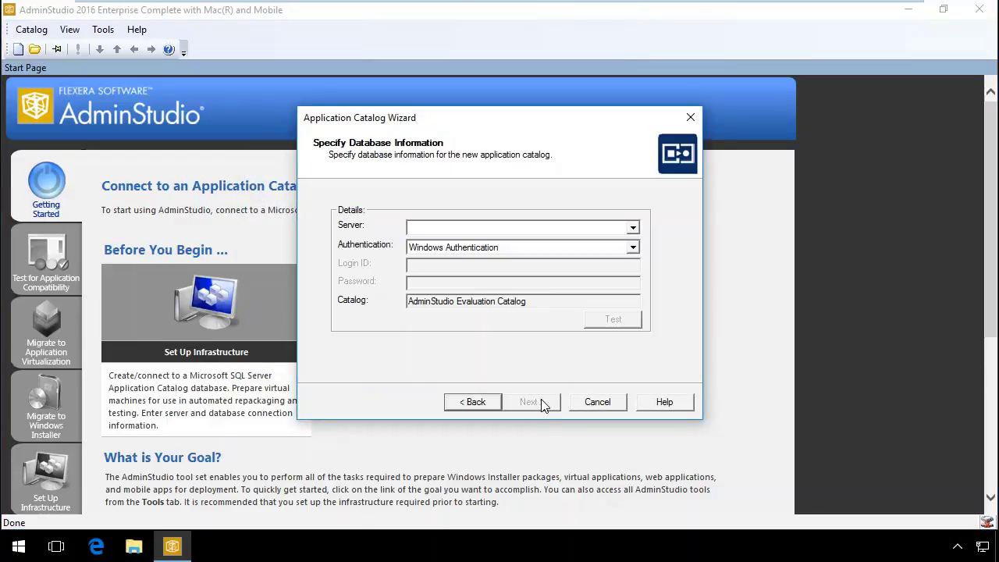
left_click(634, 226)
left_click(634, 226)
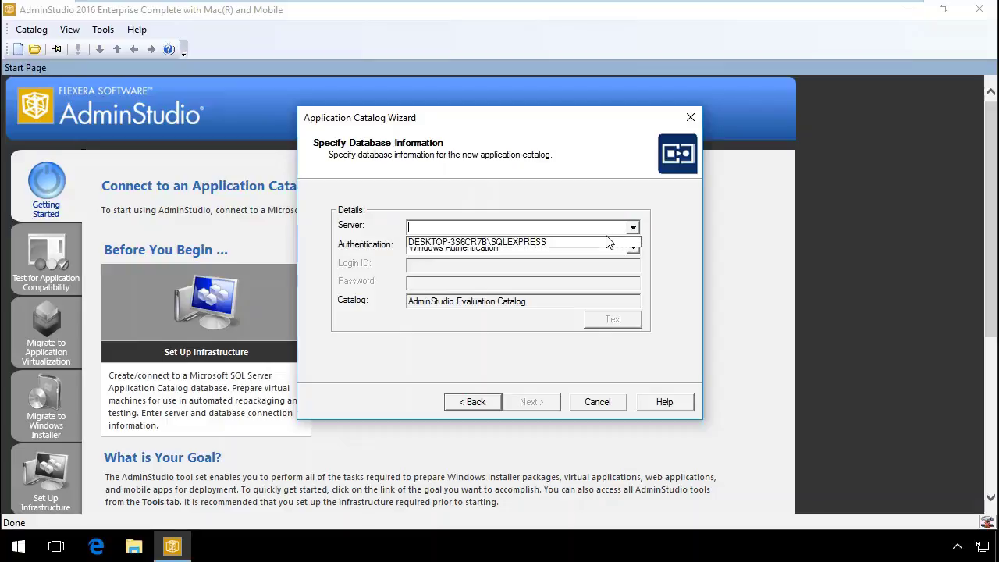
left_click(551, 243)
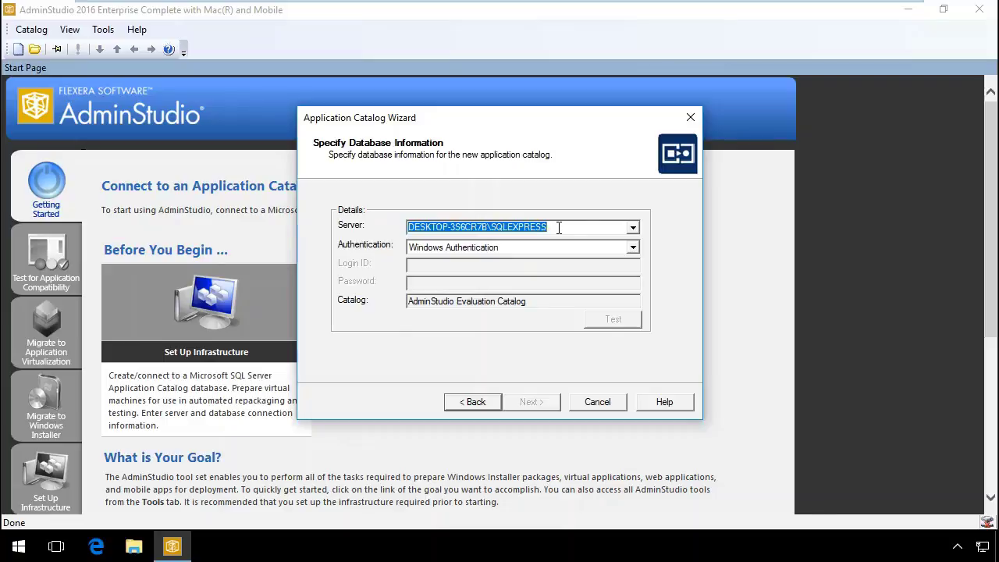
left_click(559, 228)
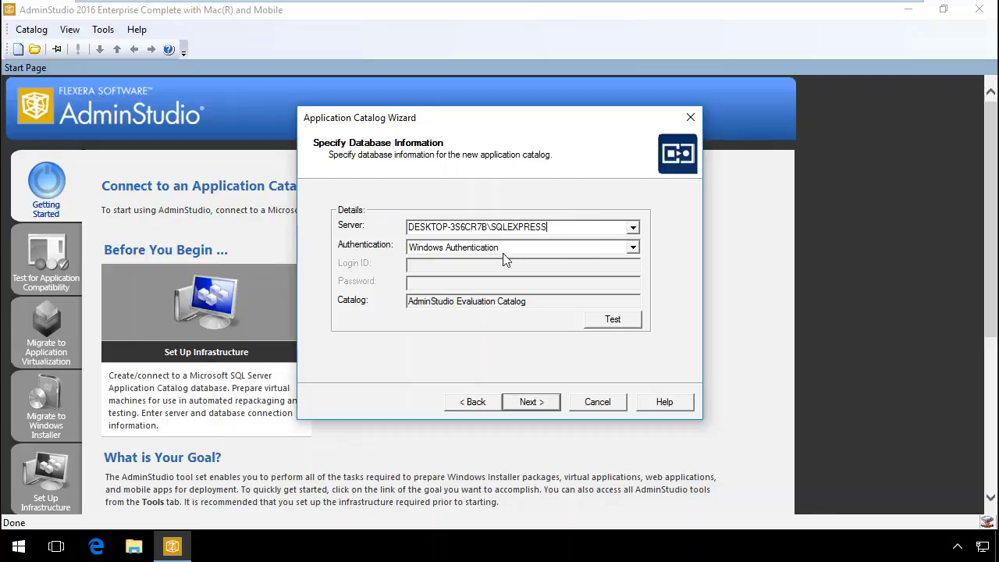
Try Server Authentication for the catalog database, and set it back to Windows Authentication
left_click(634, 248)
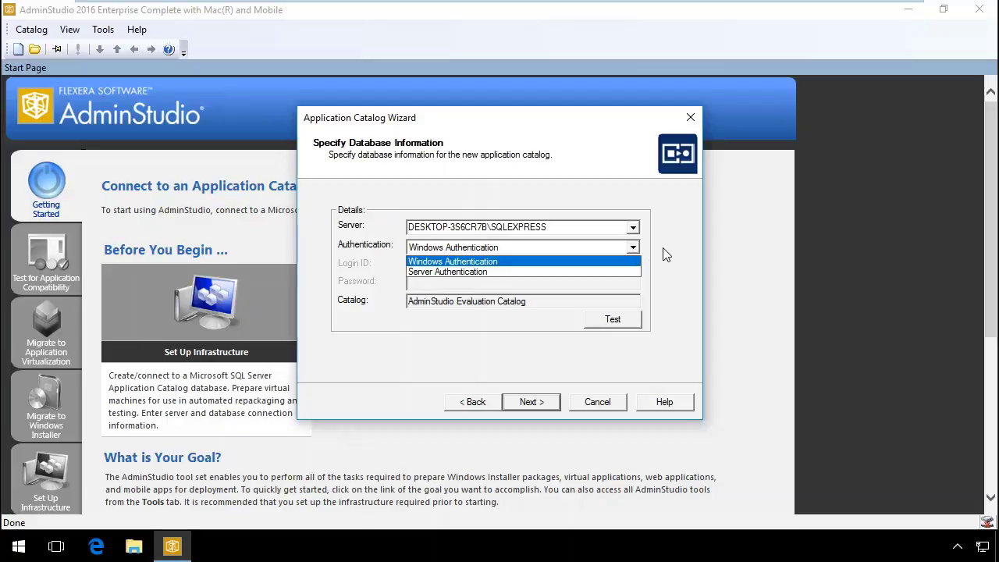
left_click(616, 272)
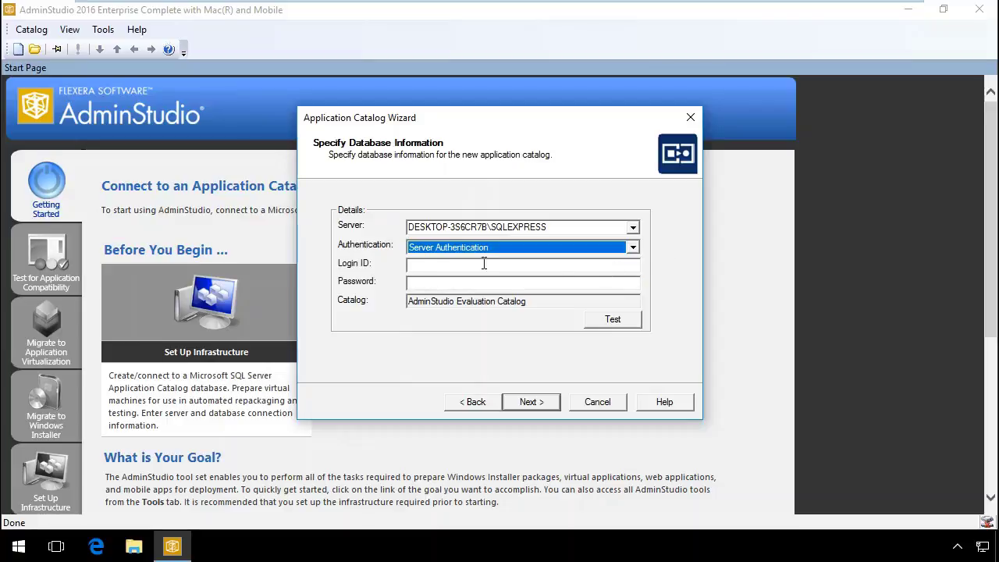
left_click(423, 263)
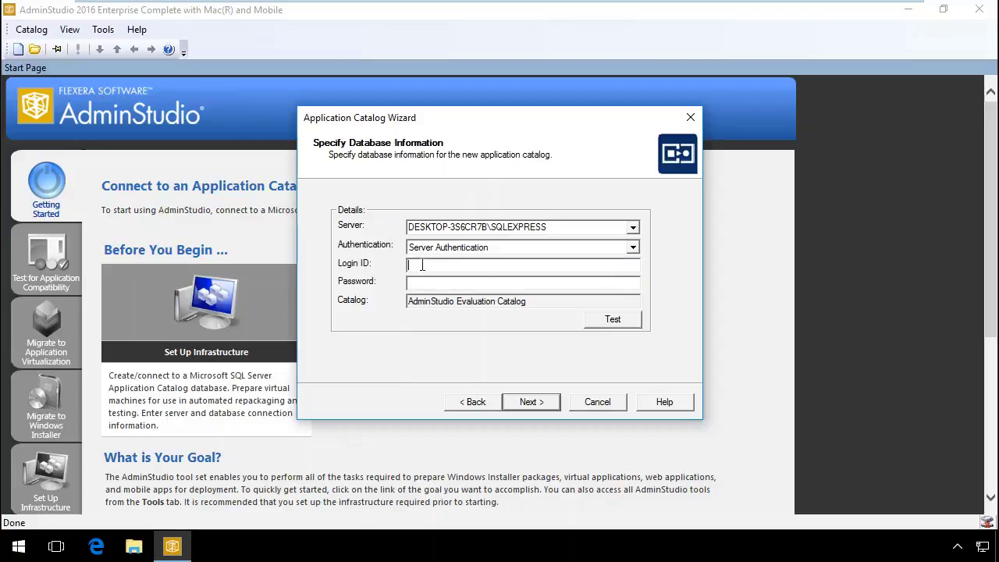
left_click(634, 248)
left_click(618, 261)
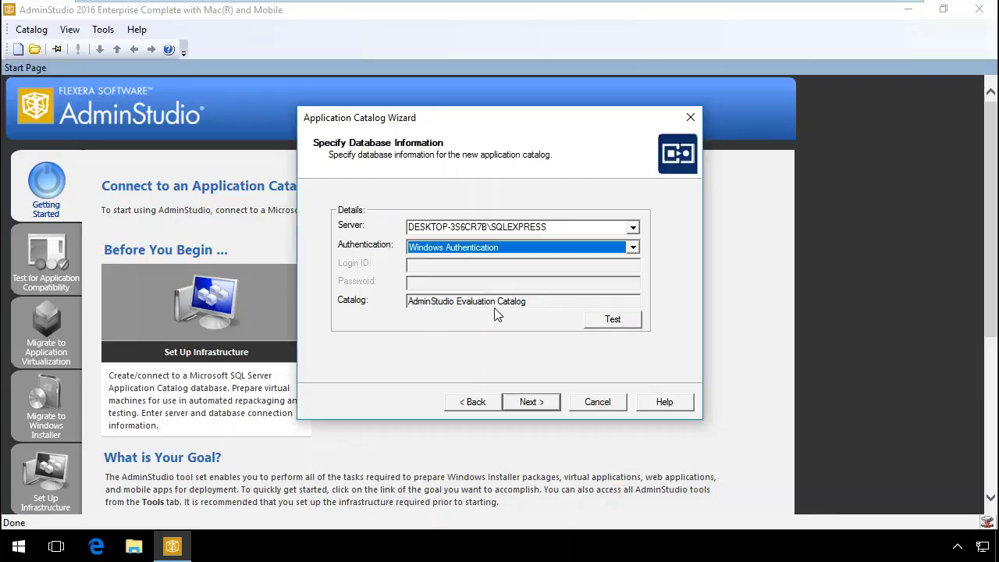
Keep the catalog name AdminStudio Evaluation Catalog, test the database connection and proceed to the software repository settings
left_click(565, 304)
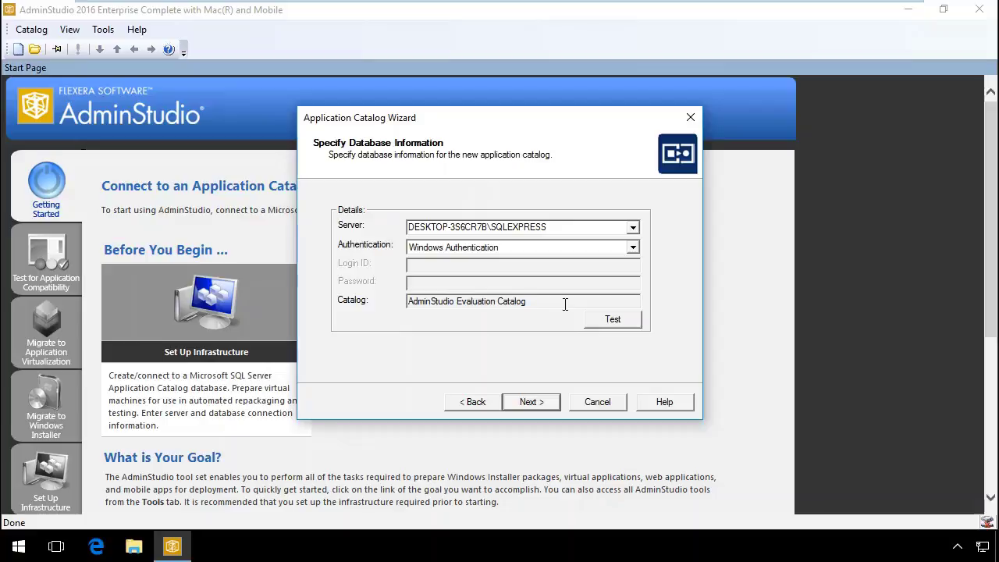
left_click(613, 320)
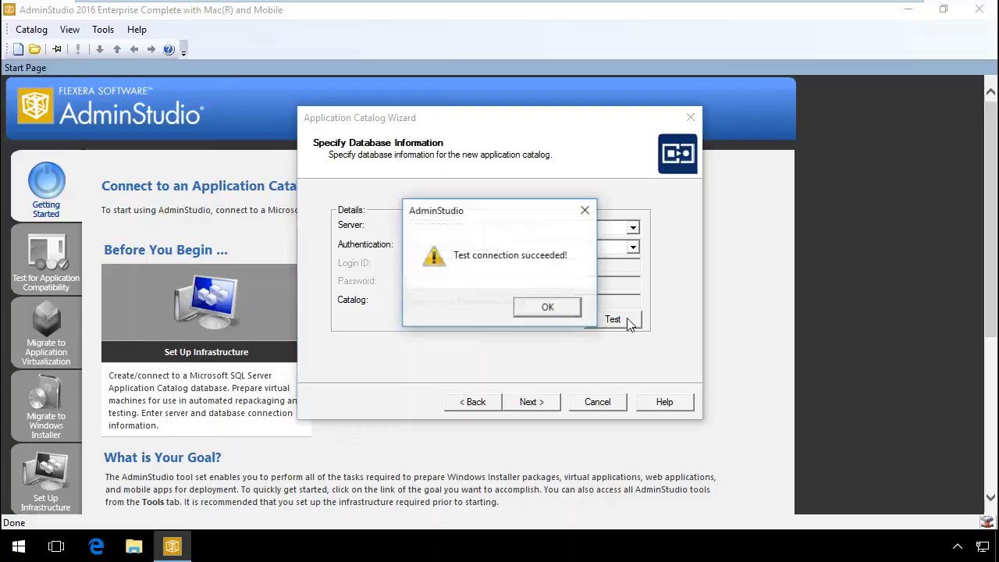
left_click(548, 307)
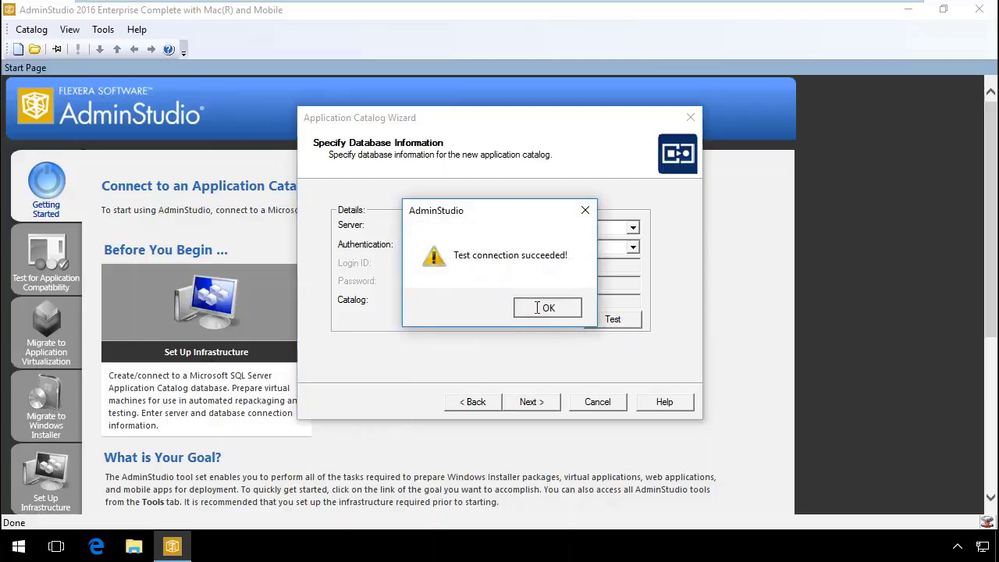
left_click(531, 402)
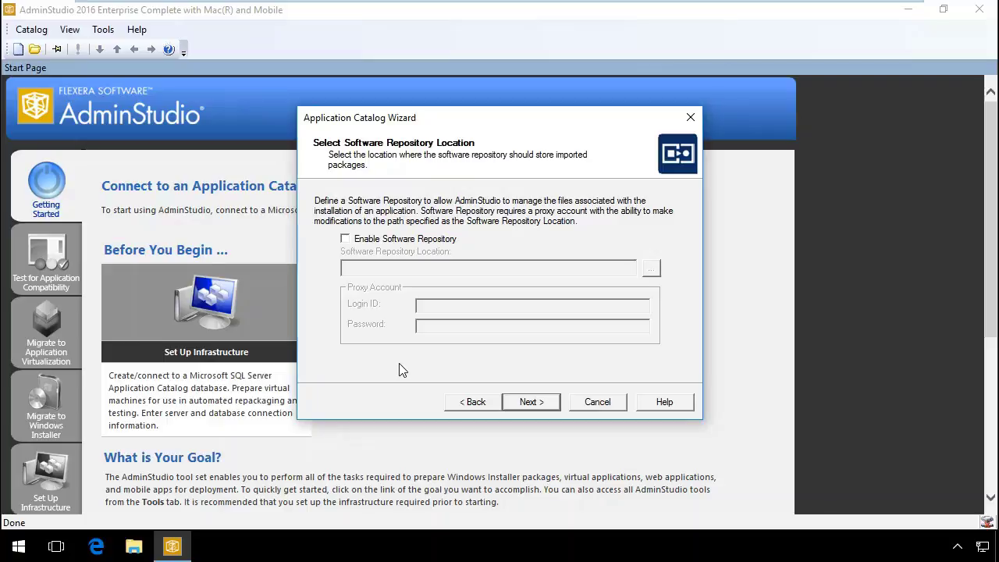
Try enabling the Software Repository with a network path as its location, and disable it again
left_click(363, 241)
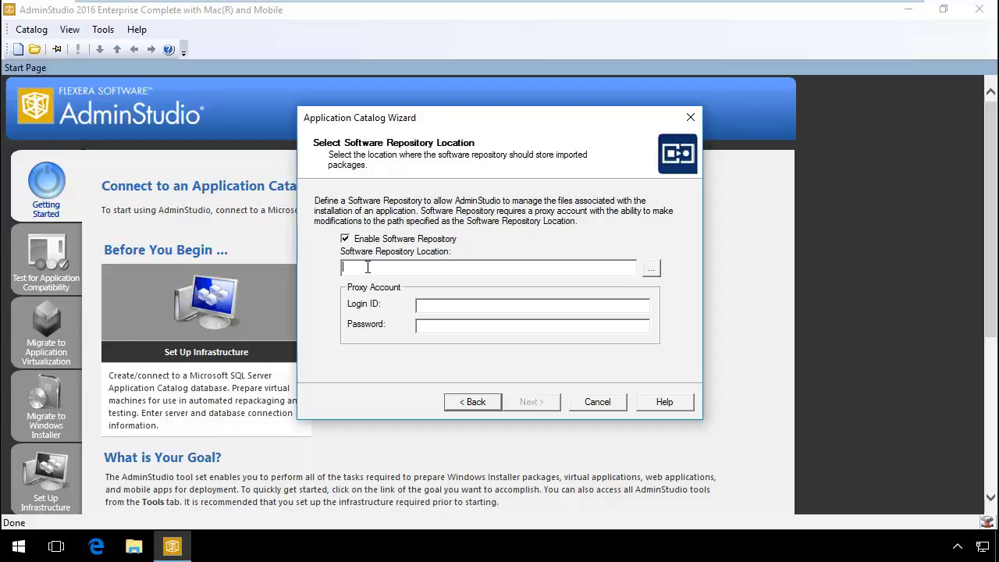
left_click(367, 267)
type("\\\\")
left_click(371, 242)
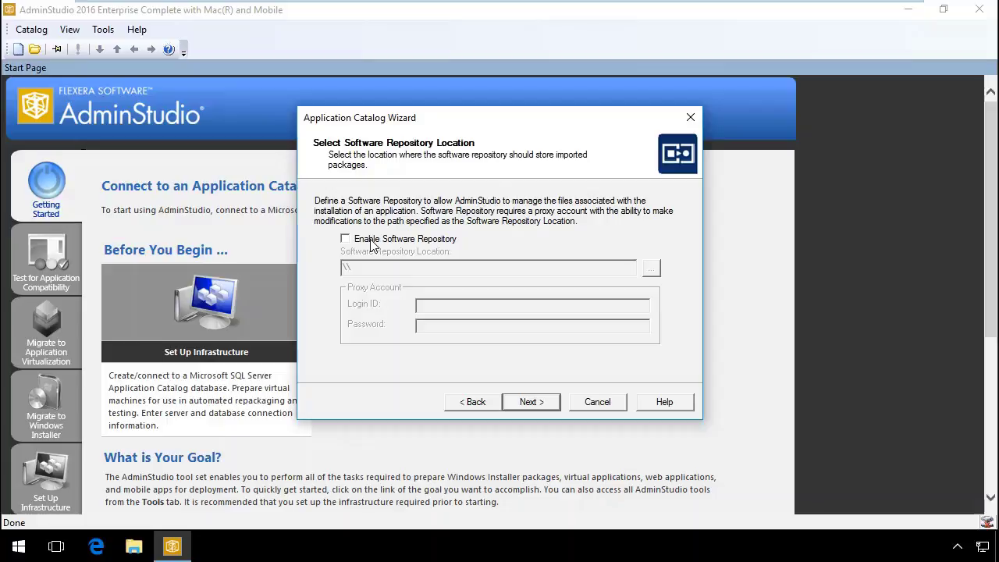
left_click(372, 242)
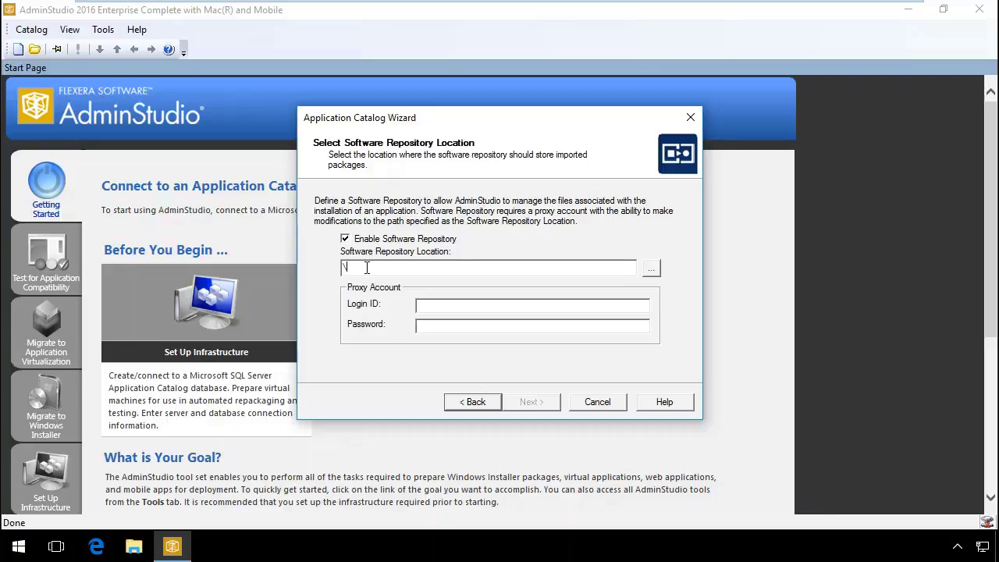
left_click(346, 241)
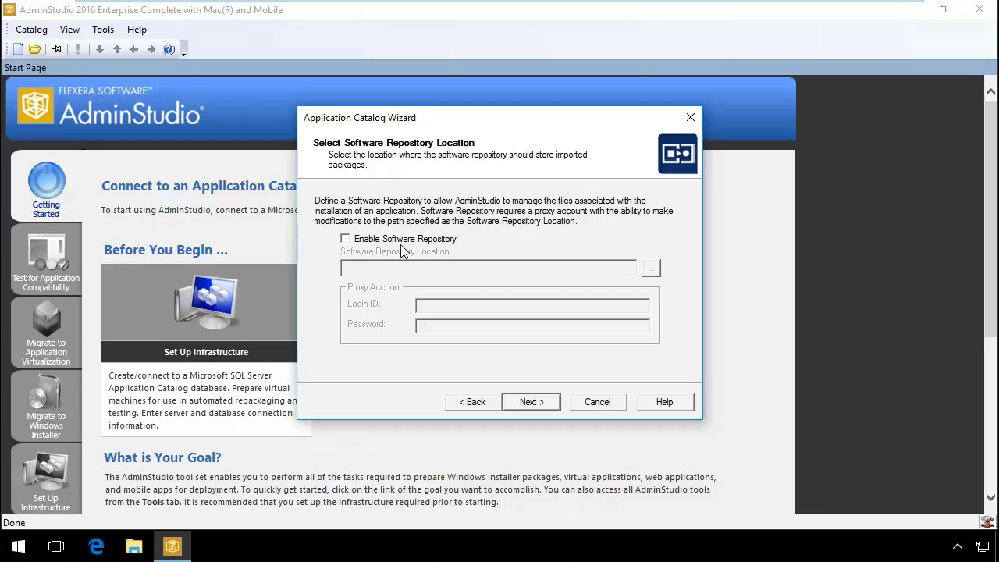
Create the Application Catalog without a software repository, allowing AdminStudioHost through the firewall on private networks, and finish the wizard
left_click(532, 398)
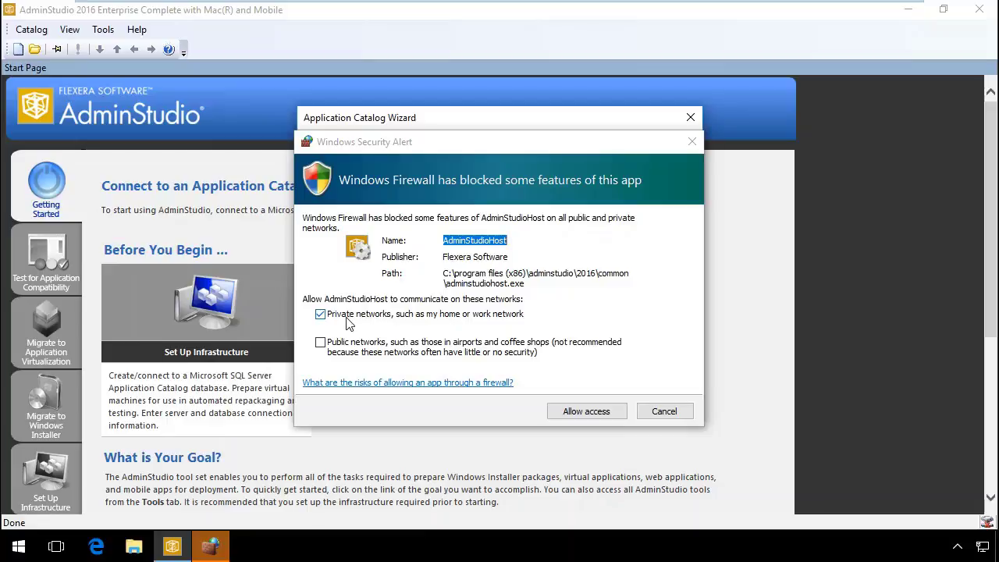
left_click(577, 417)
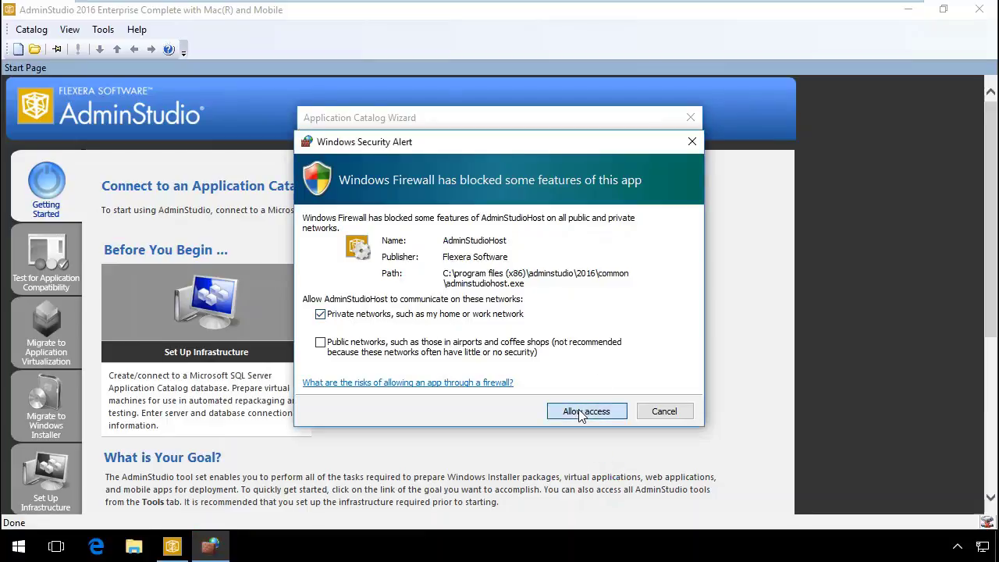
left_click(580, 413)
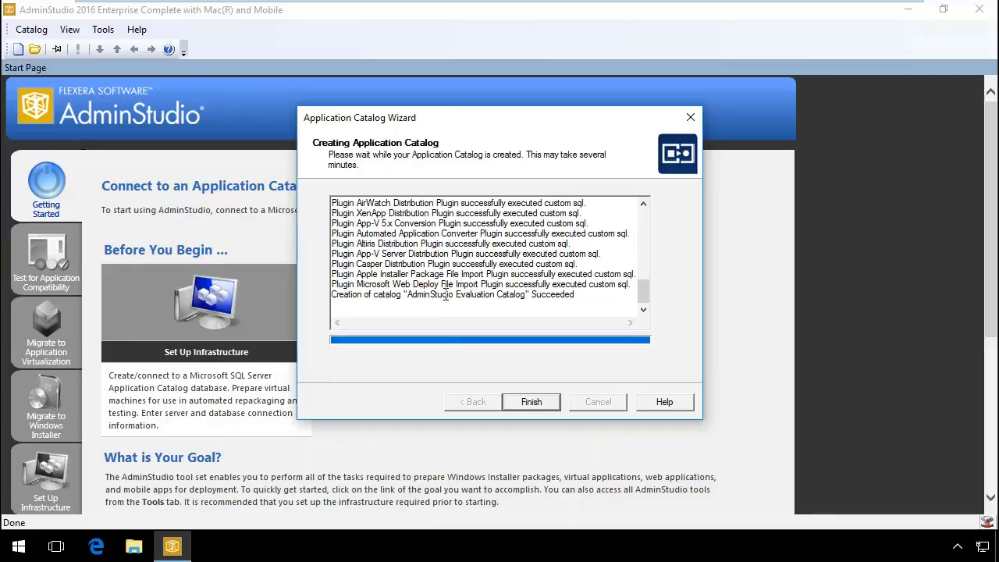
left_click(531, 402)
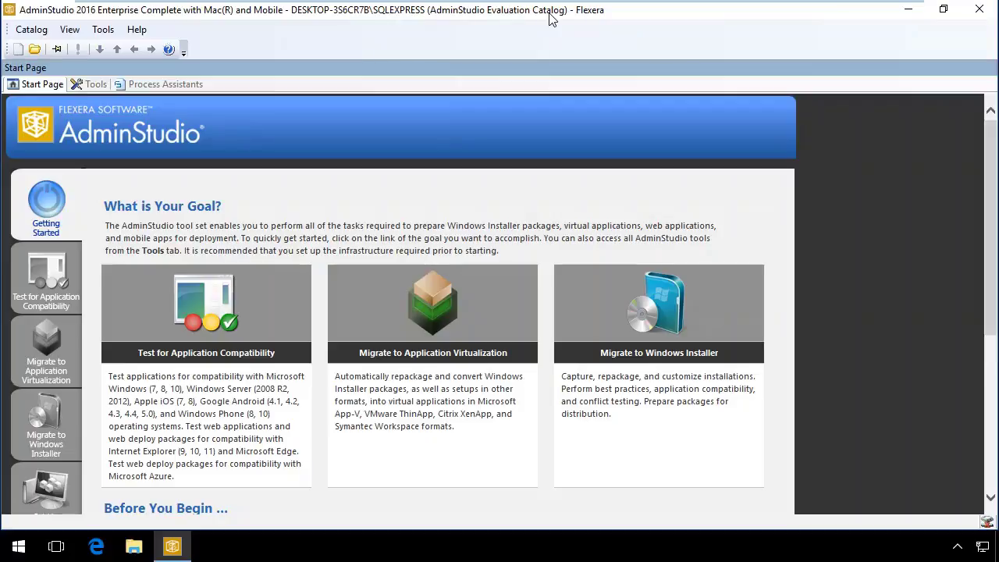
Launch Application Manager from the AdminStudio tools and continue with the evaluation license
left_click(92, 85)
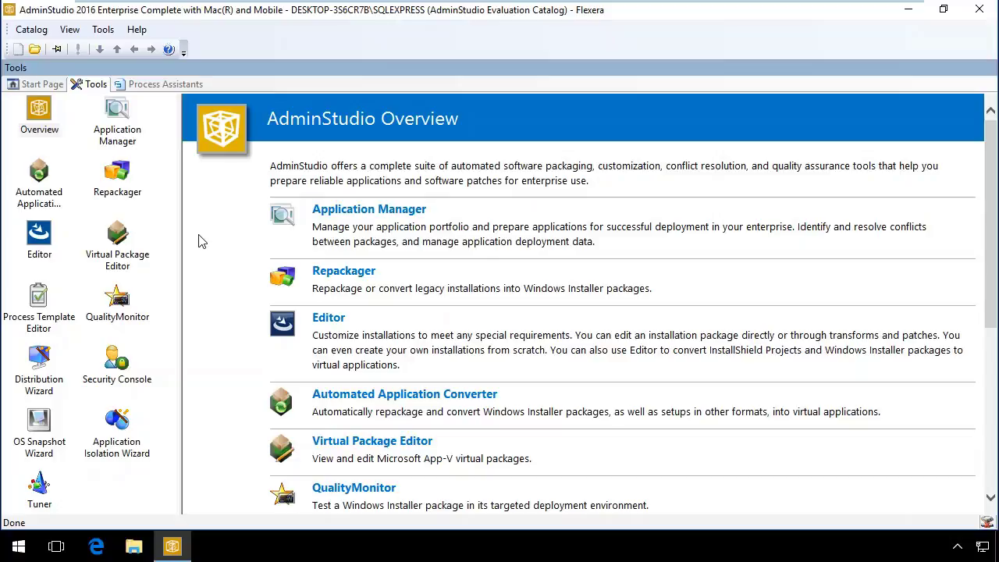
left_click(117, 133)
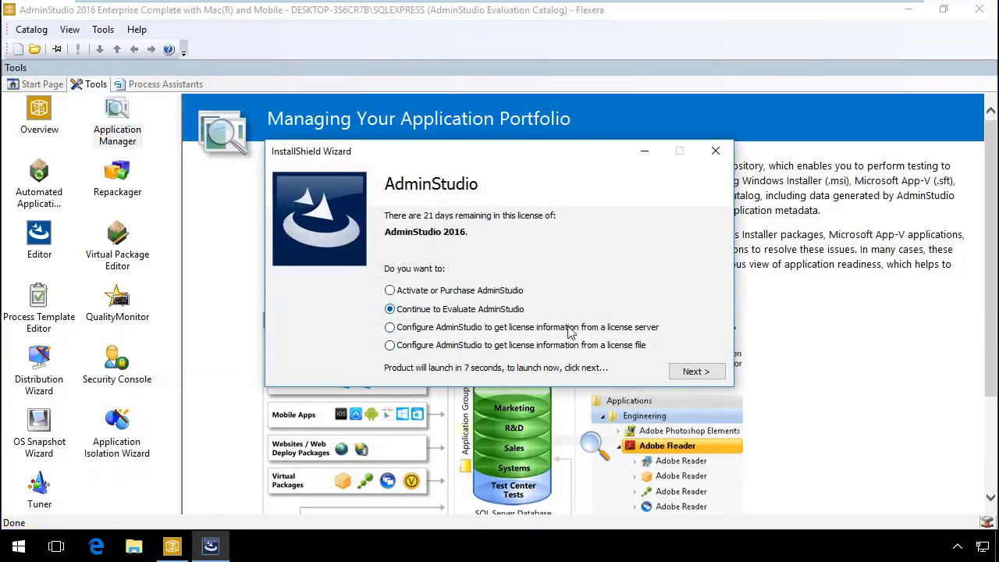
left_click(697, 373)
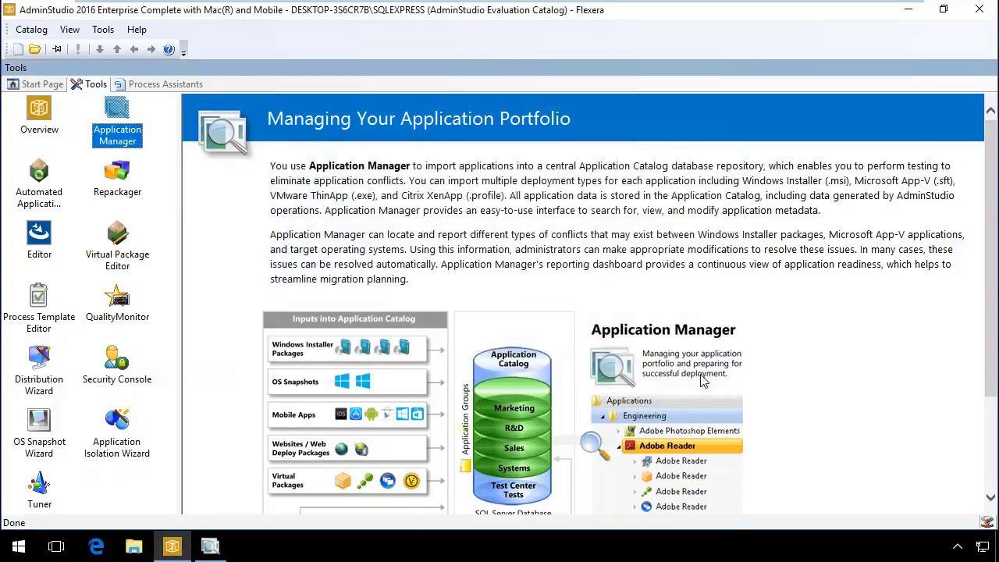